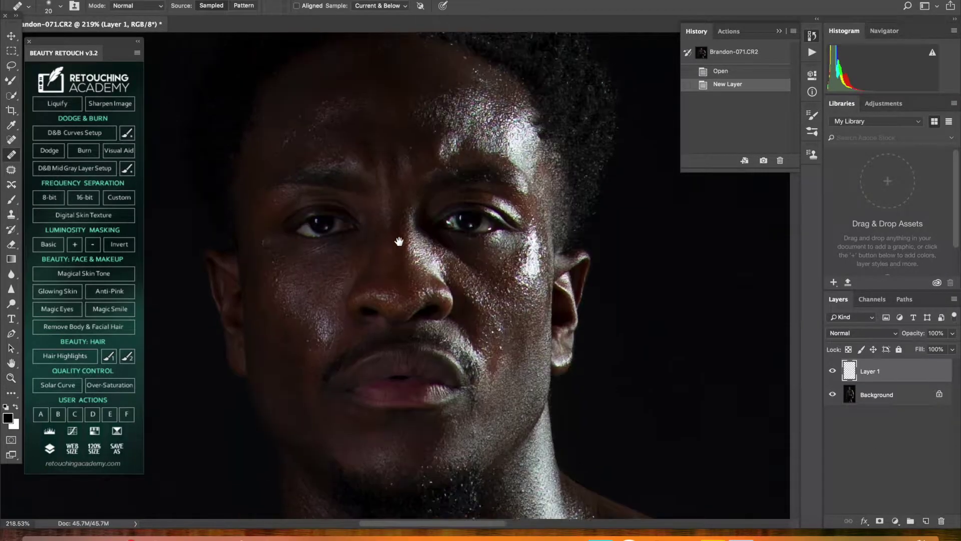
# Heal the small spots on the forehead and the cheek just under the eye
pyautogui.click(468, 98)
pyautogui.click(439, 110)
pyautogui.click(293, 266)
pyautogui.click(284, 250)
pyautogui.click(284, 241)
pyautogui.click(310, 233)
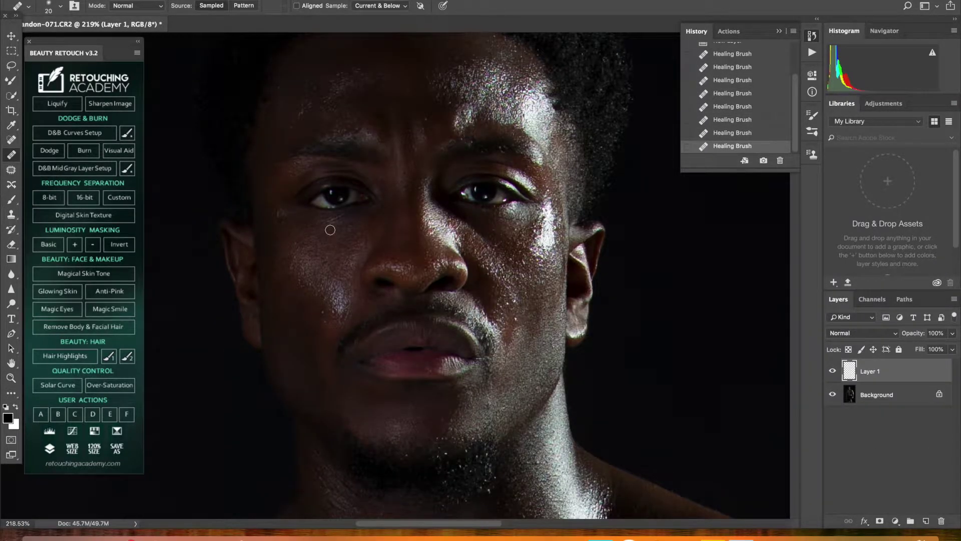
pyautogui.scroll(5, 330, 231)
pyautogui.click(334, 209)
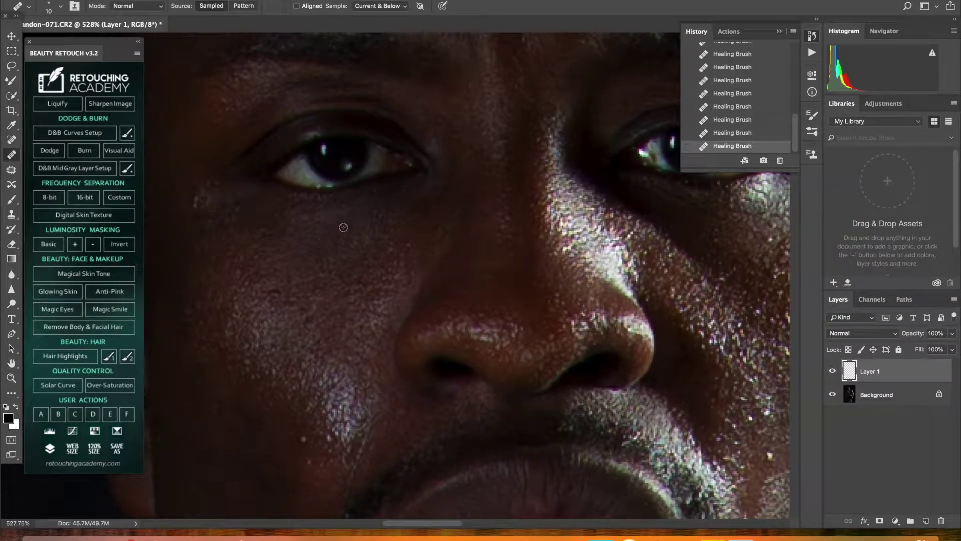
# Work down over the lower cheek and jaw, dismissing the clone source warning, then zoom out
pyautogui.scroll(-4, 320, 263)
pyautogui.scroll(-1, 301, 311)
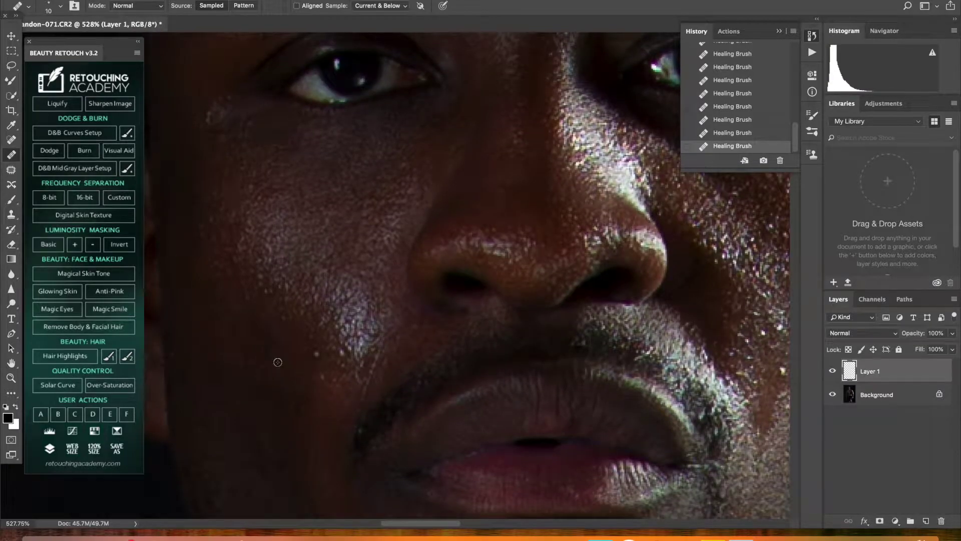
pyautogui.hscroll(10, 370, 373)
pyautogui.scroll(-10, 452, 345)
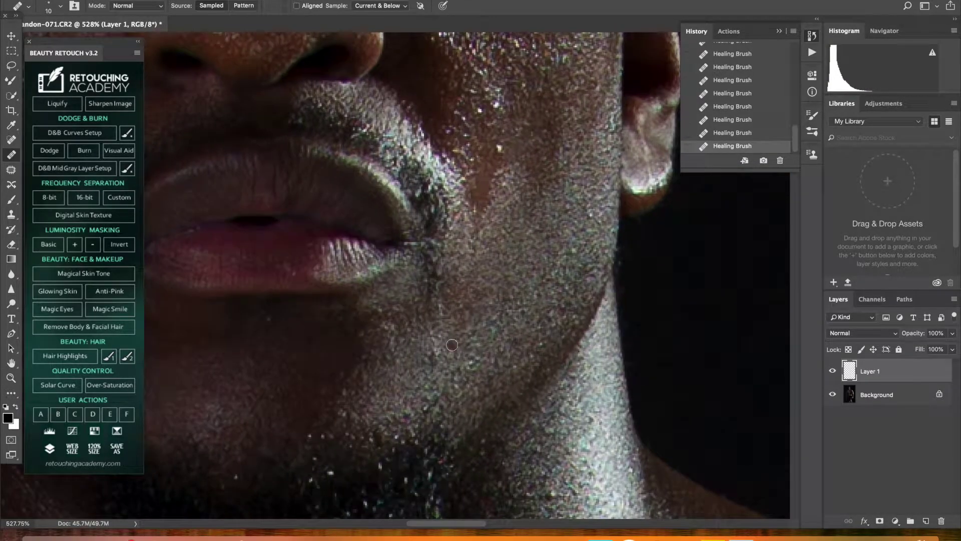
pyautogui.hscroll(-7, 488, 353)
pyautogui.scroll(-5, 487, 353)
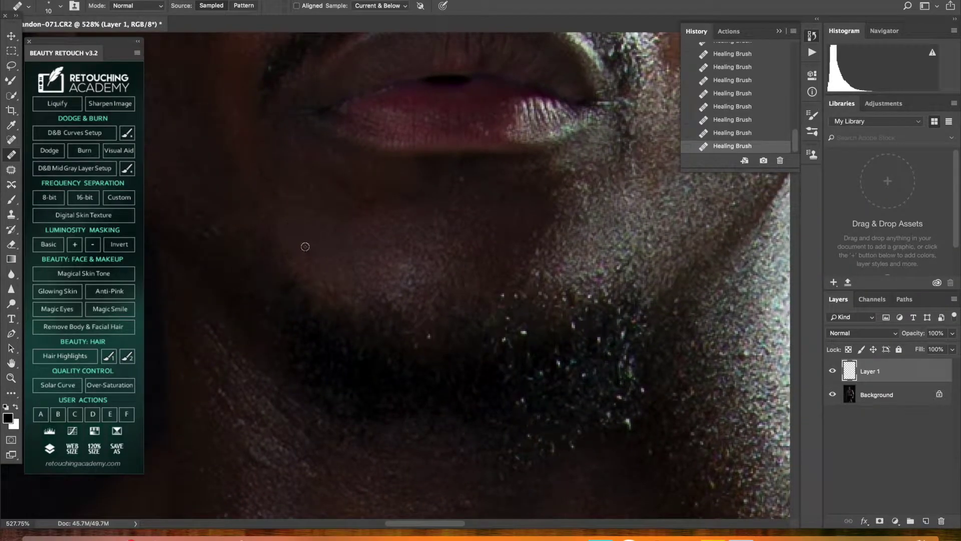
pyautogui.hscroll(-6, 305, 246)
pyautogui.scroll(2, 305, 246)
pyautogui.scroll(5, 408, 307)
pyautogui.hscroll(-2, 408, 307)
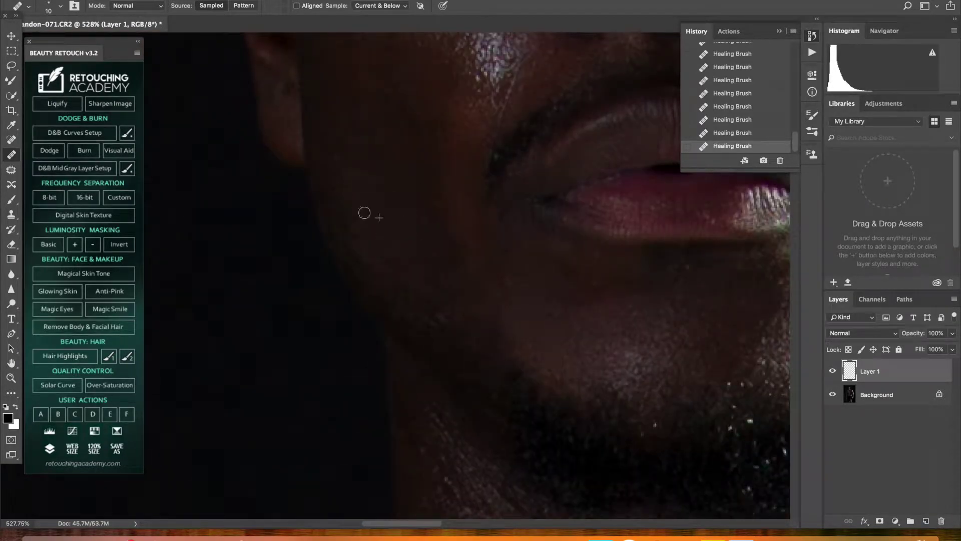
pyautogui.hscroll(5, 364, 213)
pyautogui.scroll(-5, 364, 213)
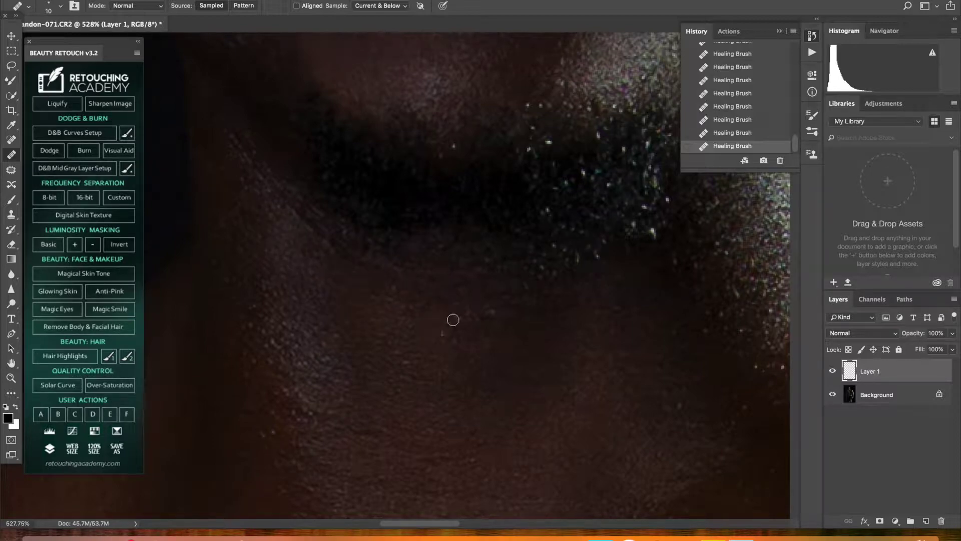
pyautogui.scroll(-4, 404, 378)
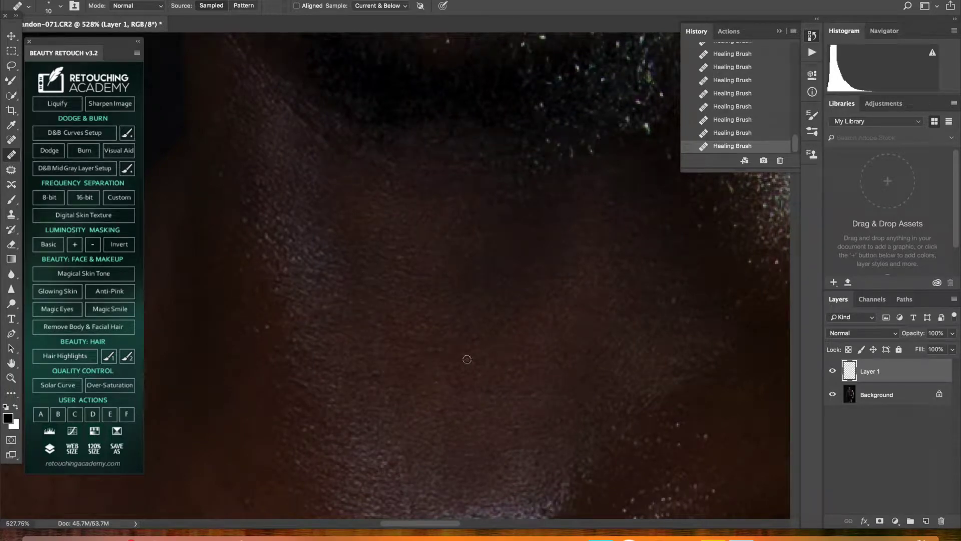
pyautogui.moveTo(460, 419); pyautogui.dragTo(460, 320)
pyautogui.press('Return')
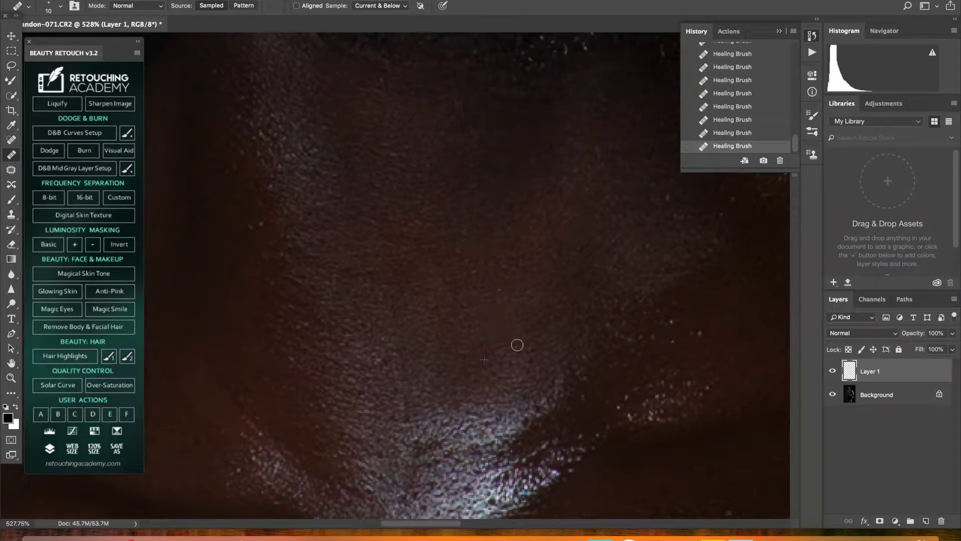
pyautogui.press('z')
pyautogui.scroll(5, 489, 378)
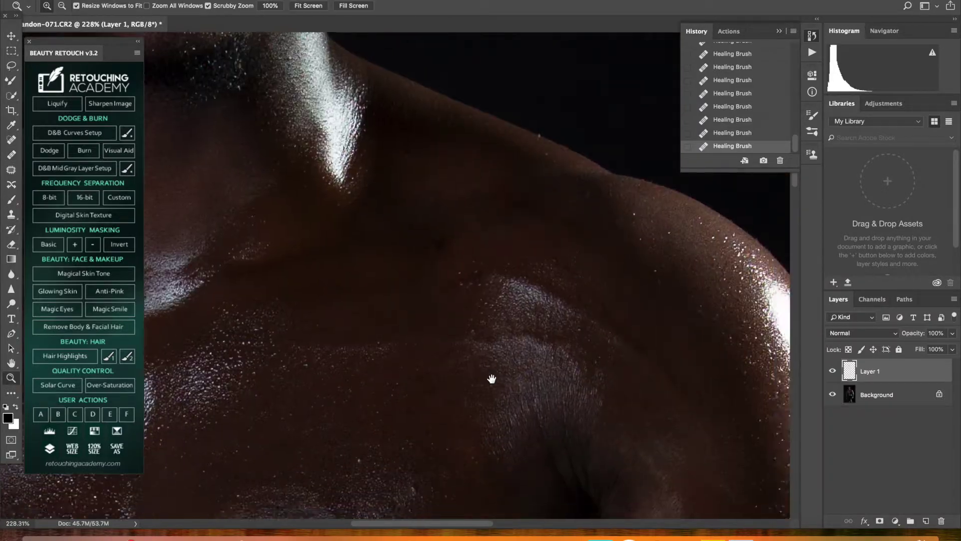
# Heal blemishes across the lower chest with the Healing Brush
pyautogui.scroll(-3, 528, 301)
pyautogui.press('j')
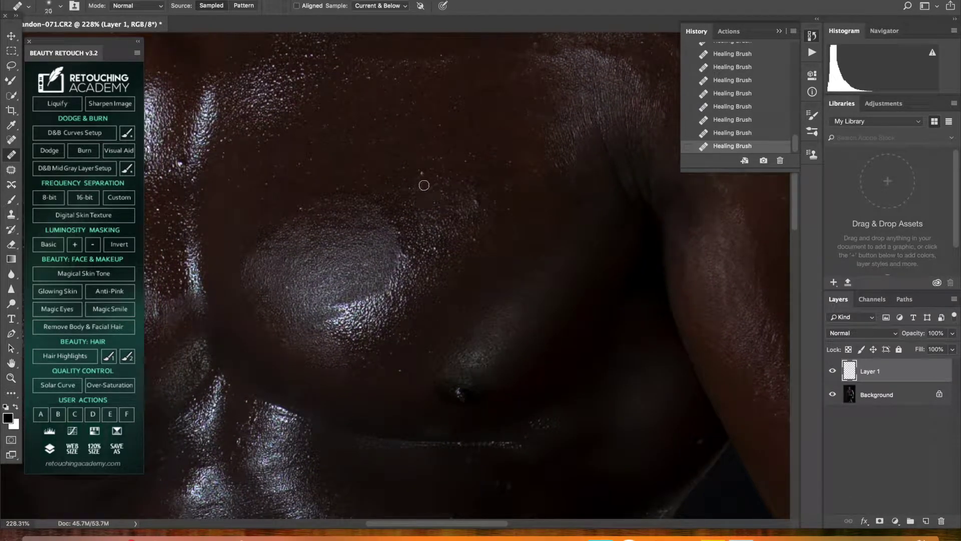
pyautogui.hscroll(-5, 474, 240)
pyautogui.hscroll(-5, 426, 205)
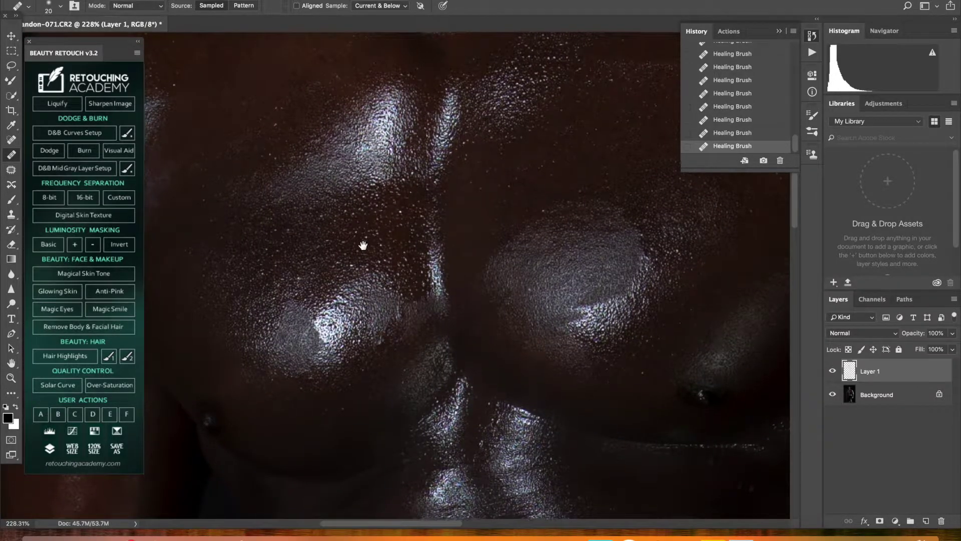
pyautogui.moveTo(337, 271); pyautogui.dragTo(357, 180)
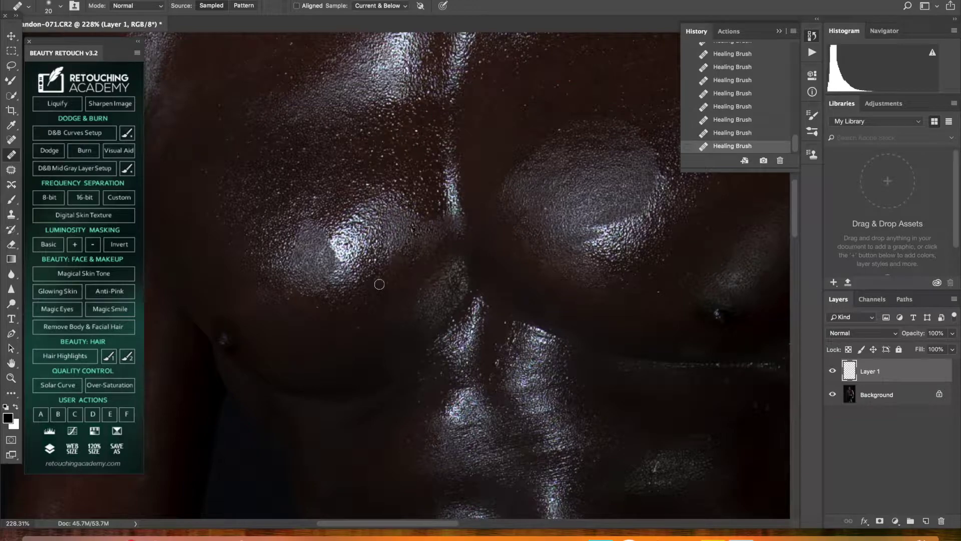
pyautogui.hscroll(-3, 413, 254)
pyautogui.scroll(2, 413, 255)
pyautogui.scroll(3, 425, 253)
pyautogui.hscroll(-2, 426, 253)
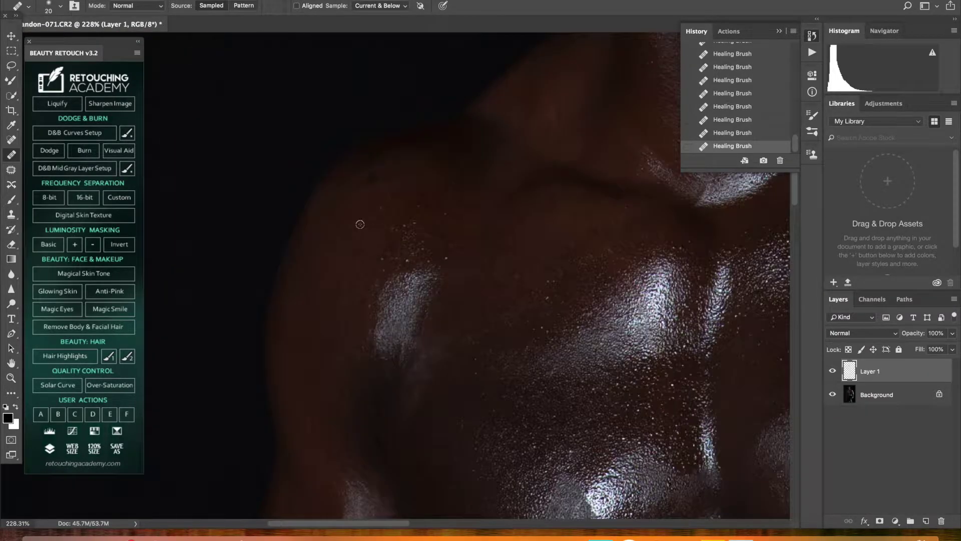
pyautogui.scroll(-3, 361, 258)
pyautogui.scroll(-2, 344, 279)
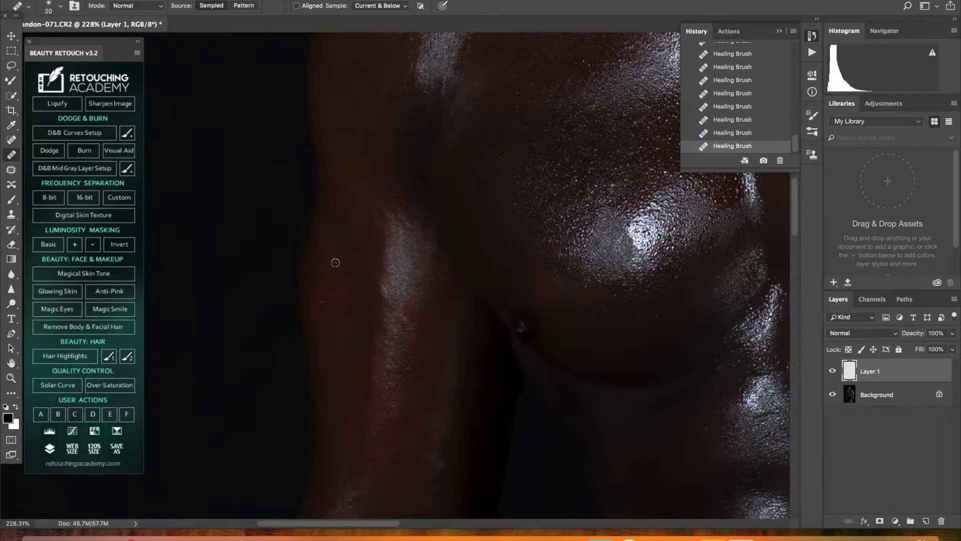
pyautogui.scroll(-3, 336, 262)
pyautogui.hscroll(1, 351, 261)
pyautogui.scroll(-3, 376, 240)
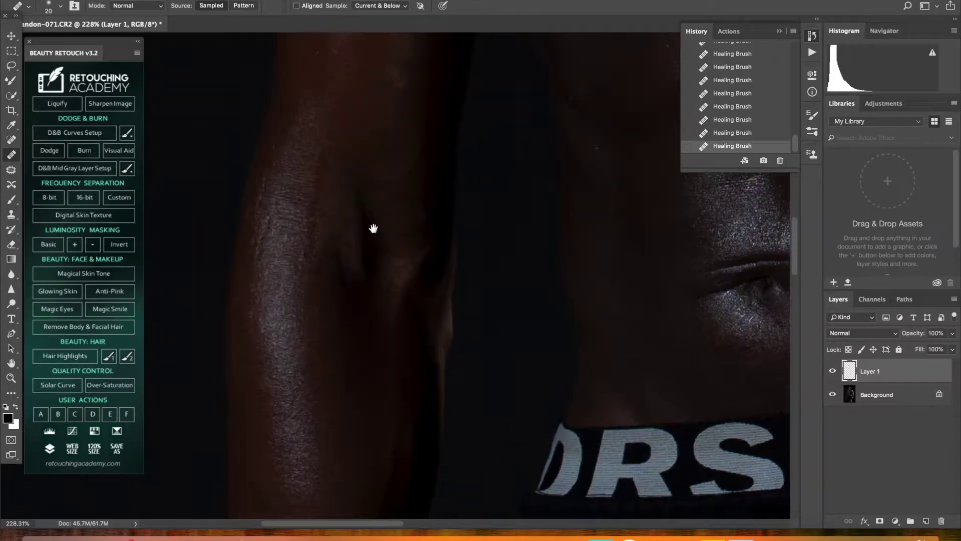
# Heal the rough patch along the arm's edge, fit the image, and add empty Layer 2
pyautogui.moveTo(265, 203); pyautogui.dragTo(262, 245)
pyautogui.scroll(2, 315, 278)
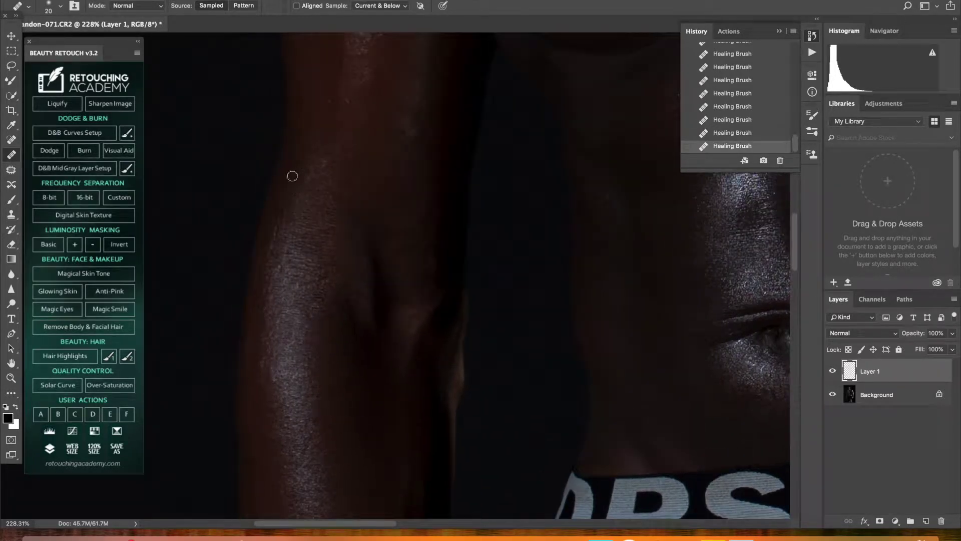
pyautogui.scroll(-5, 289, 274)
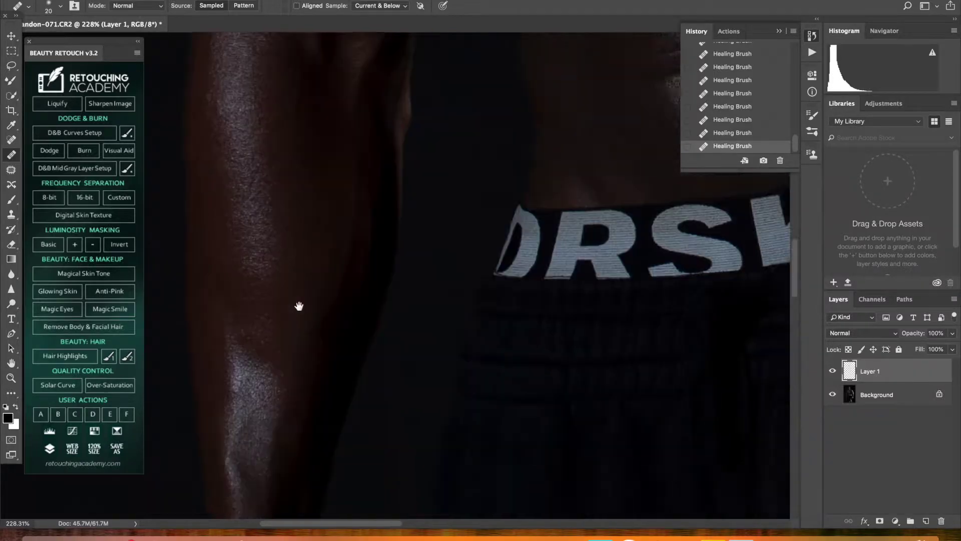
pyautogui.hscroll(3, 295, 307)
pyautogui.press('z')
pyautogui.scroll(8, 537, 208)
pyautogui.scroll(4, 476, 292)
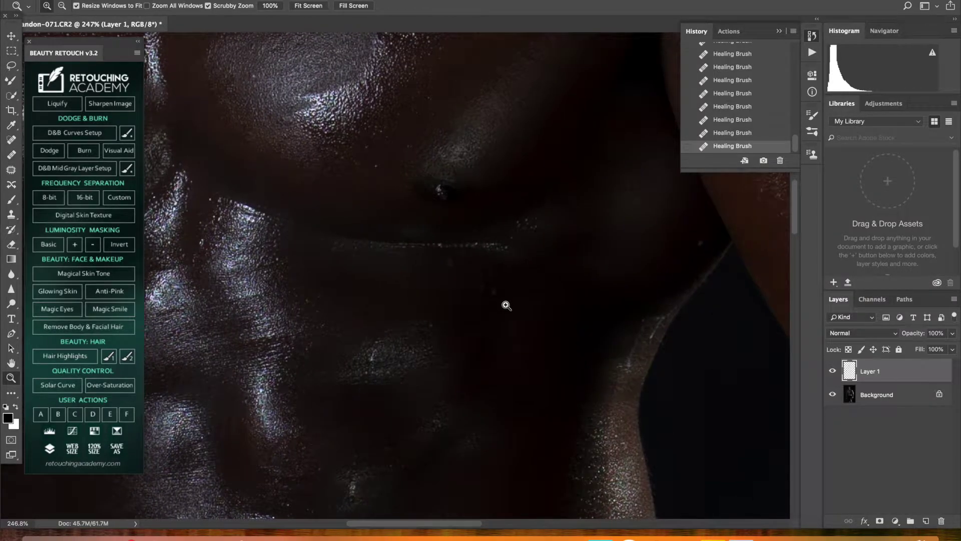
pyautogui.press('j')
pyautogui.hotkey('ctrl', '0')
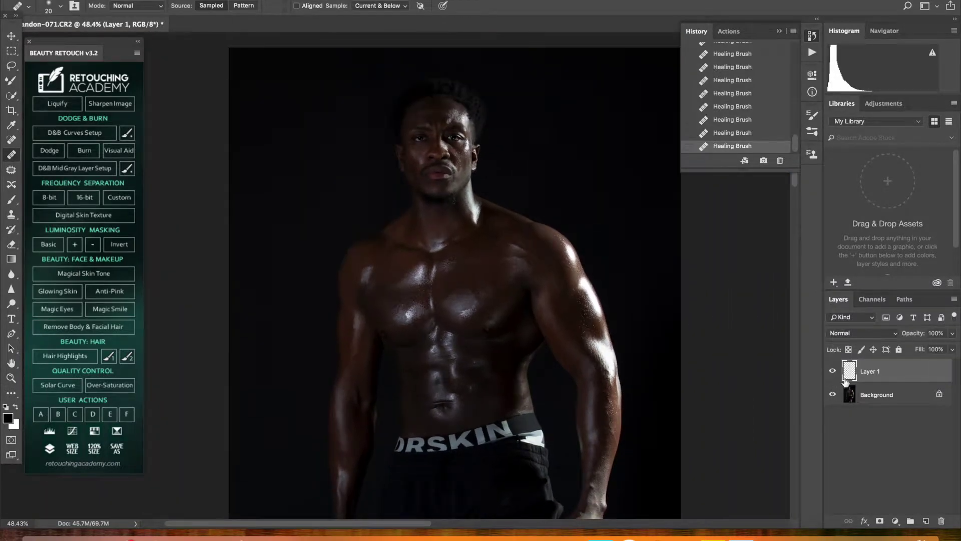
pyautogui.click(926, 522)
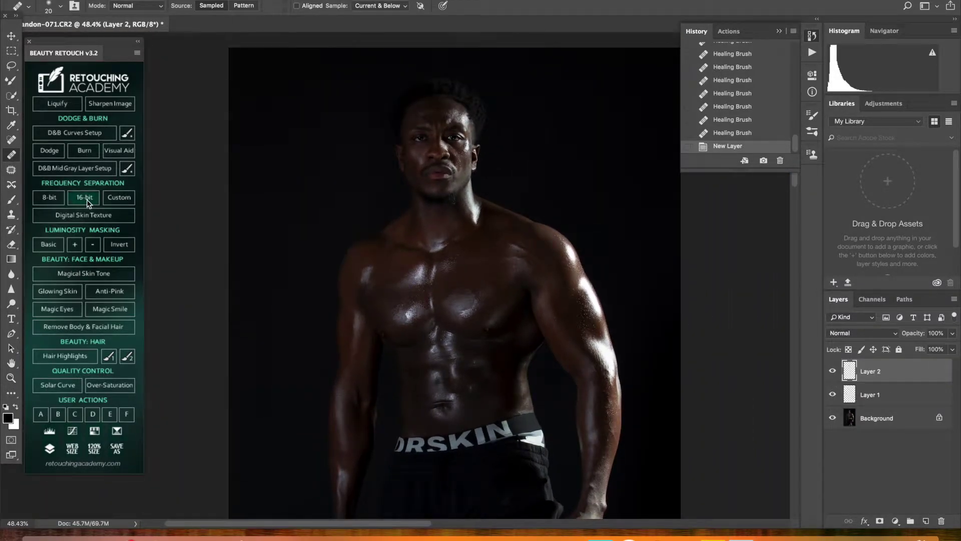
# Run the 16-bit frequency separation setup with a 2.8 blur radius
pyautogui.click(85, 197)
pyautogui.moveTo(564, 249); pyautogui.dragTo(548, 252)
pyautogui.click(672, 97)
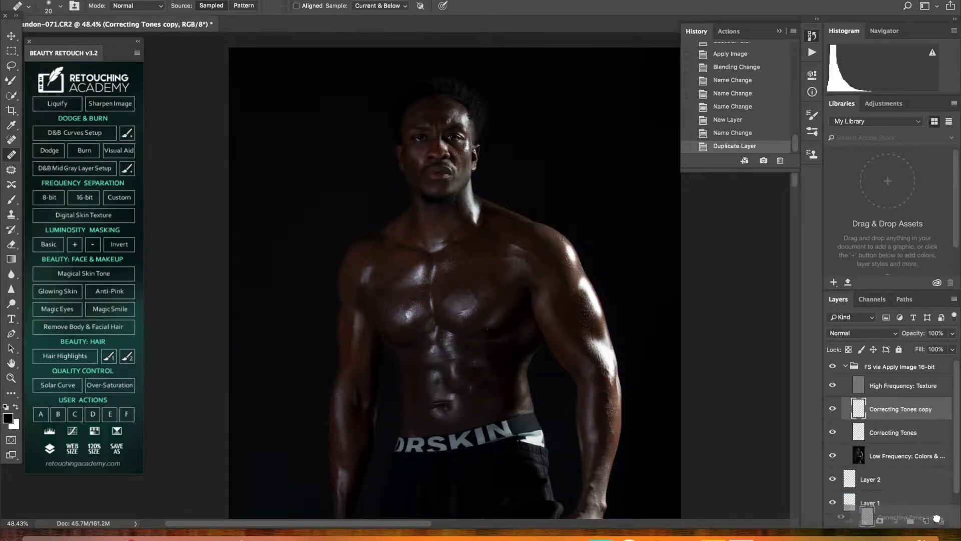
# Blend the uneven forehead tones with the Mixer Brush on the Low Frequency layer
pyautogui.press('b')
pyautogui.scroll(5, 439, 134)
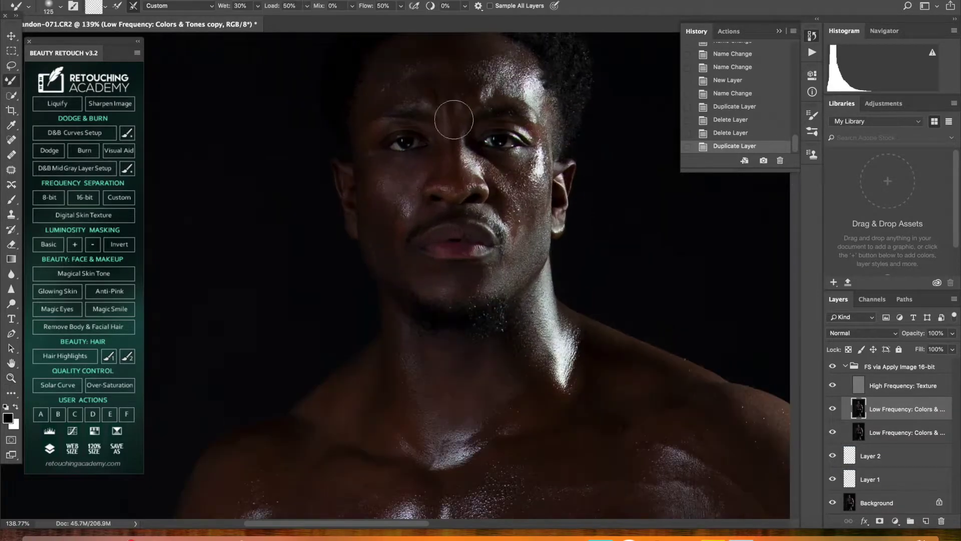
pyautogui.moveTo(384, 206)
pyautogui.mouseDown()
pyautogui.moveTo(381, 217)
pyautogui.moveTo(423, 69)
pyautogui.moveTo(492, 46)
pyautogui.mouseUp()
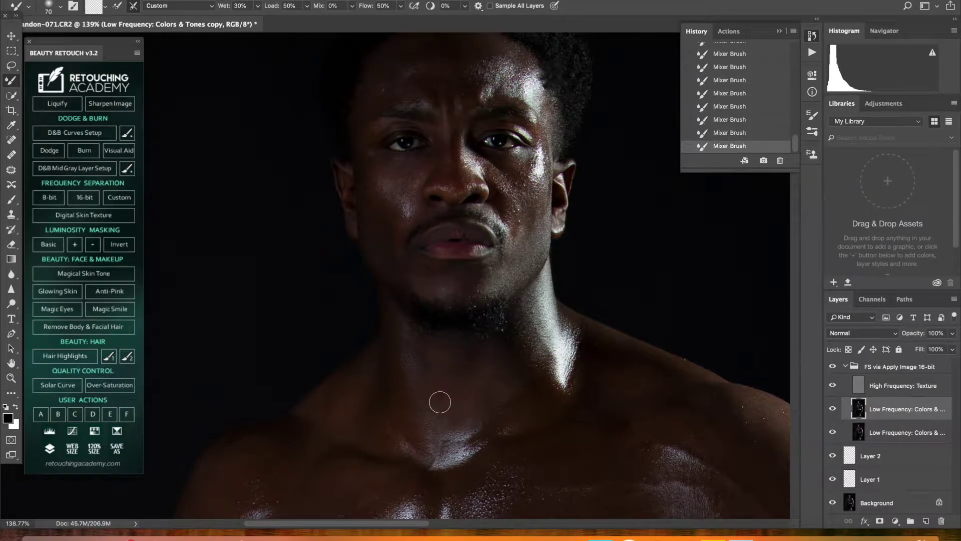
pyautogui.scroll(-4, 410, 363)
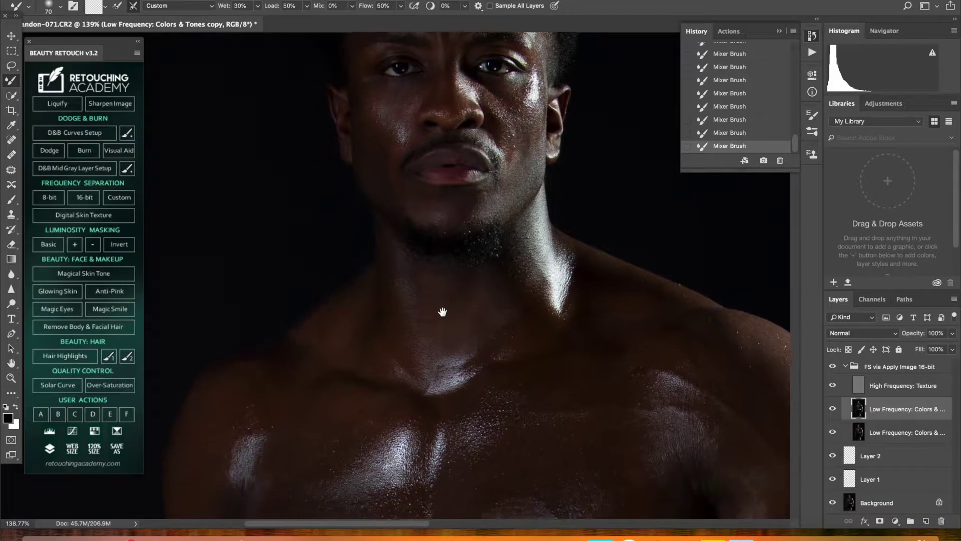
pyautogui.click(830, 408)
pyautogui.press('x')
pyautogui.keyDown('alt'); pyautogui.click(415, 289); pyautogui.keyUp('alt')
pyautogui.press('[')
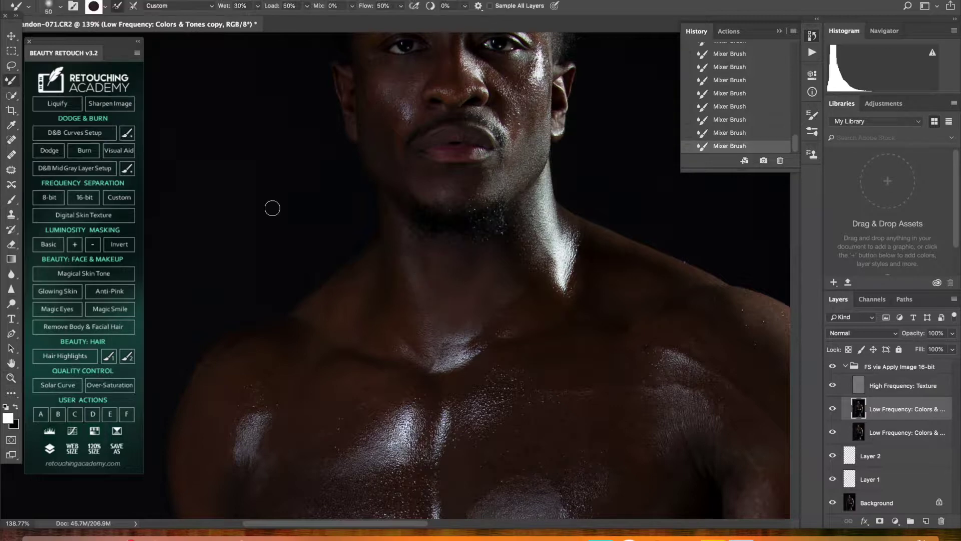
pyautogui.keyDown('alt'); pyautogui.click(421, 292); pyautogui.keyUp('alt')
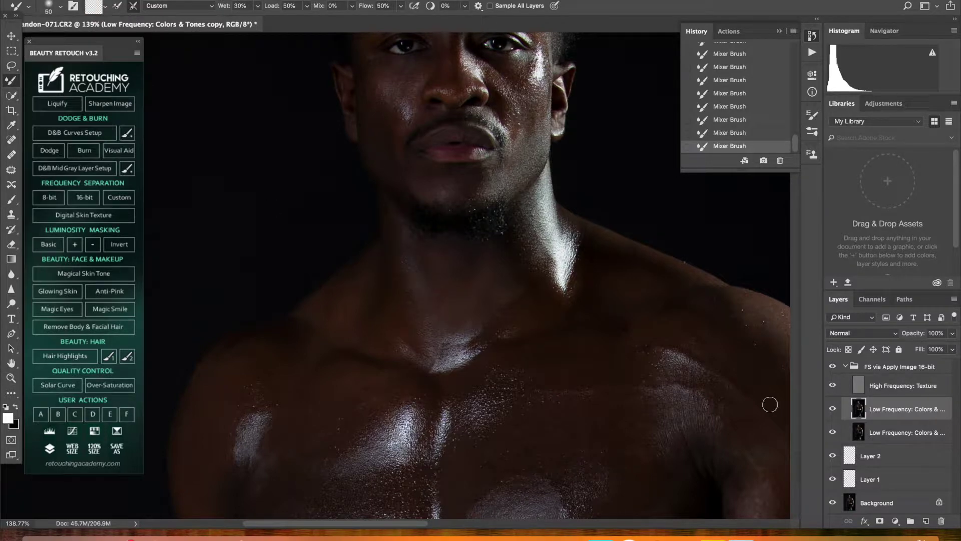
# Smooth the chest and shoulder tones with a larger blending brush
pyautogui.moveTo(658, 368); pyautogui.dragTo(458, 183)
pyautogui.press(']')
pyautogui.press(']')
pyautogui.press(']')
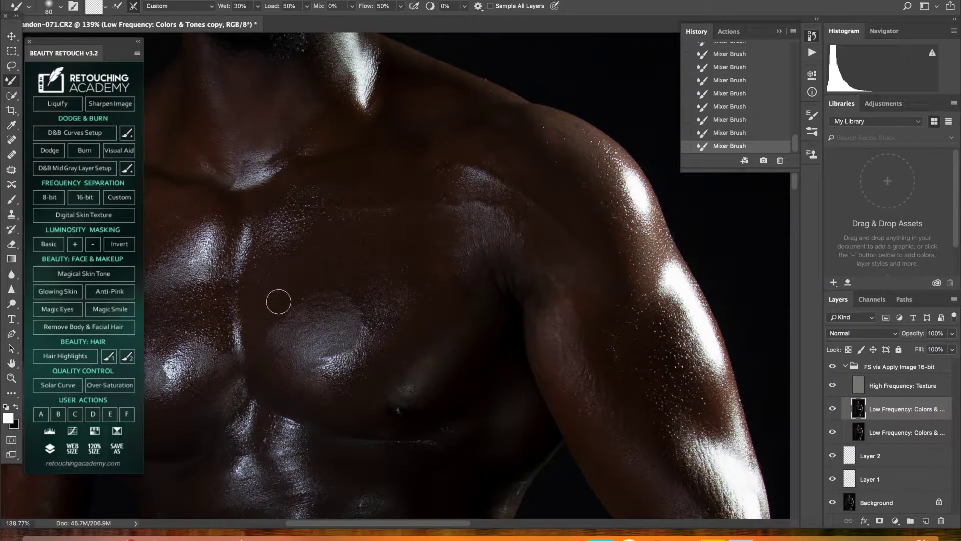
pyautogui.scroll(-4, 443, 255)
pyautogui.hscroll(-6, 443, 235)
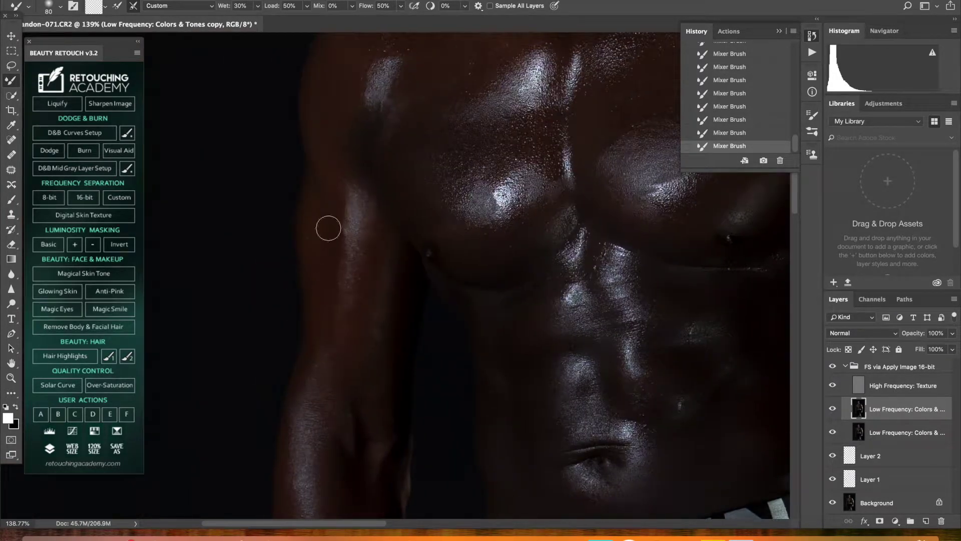
pyautogui.scroll(3, 328, 225)
pyautogui.press('z')
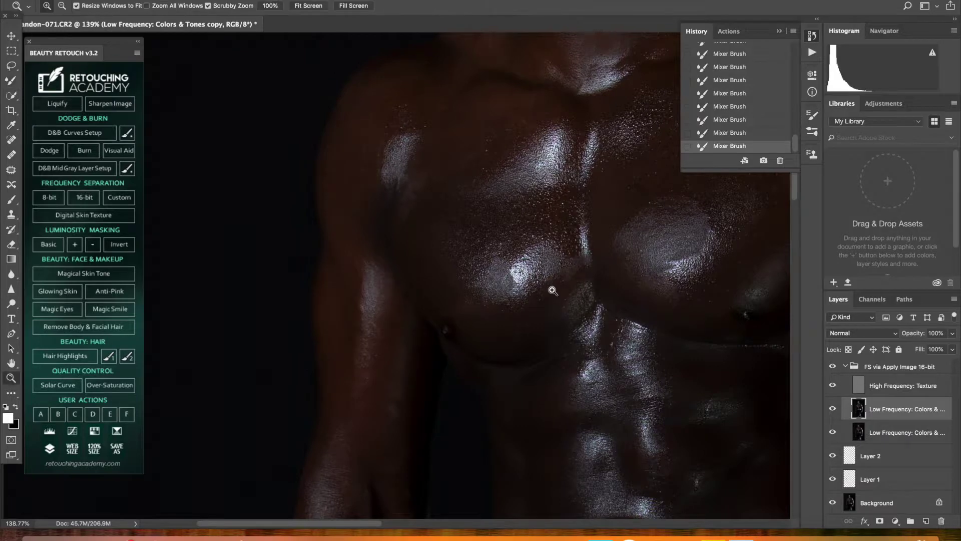
pyautogui.moveTo(553, 285); pyautogui.dragTo(399, 336)
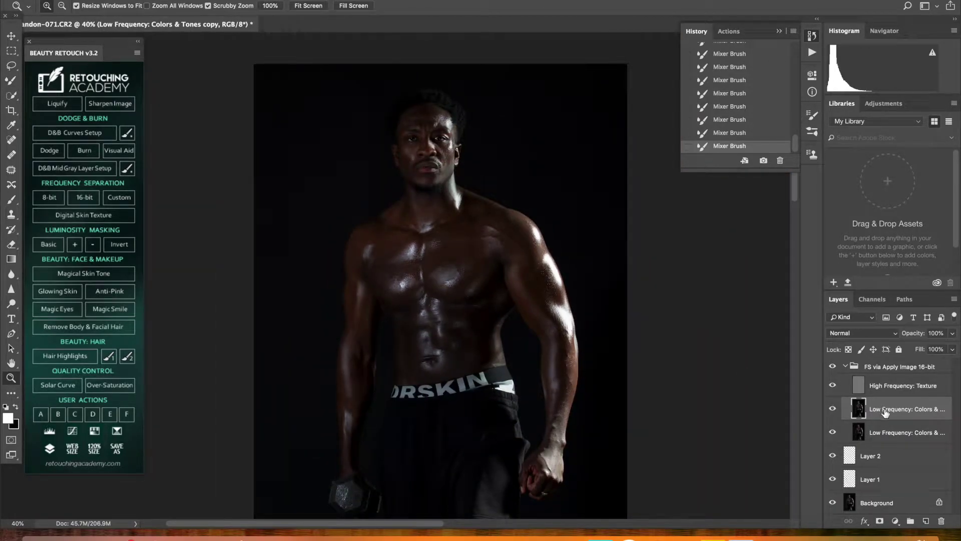
# Duplicate the smoothed low-frequency layer and launch Nik Color Efex Pro 4 on it
pyautogui.press('super+j')
pyautogui.click(281, 1)
pyautogui.moveTo(305, 243)
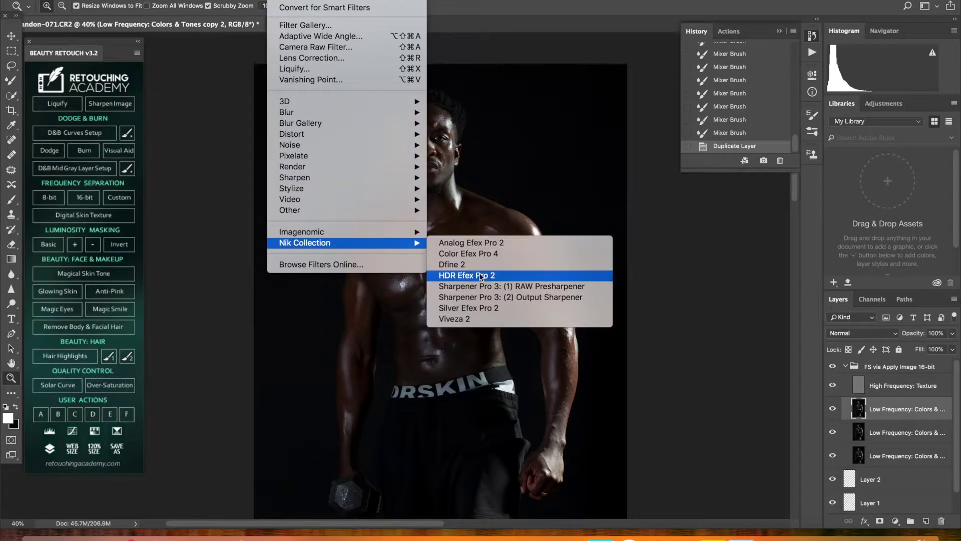
pyautogui.click(476, 254)
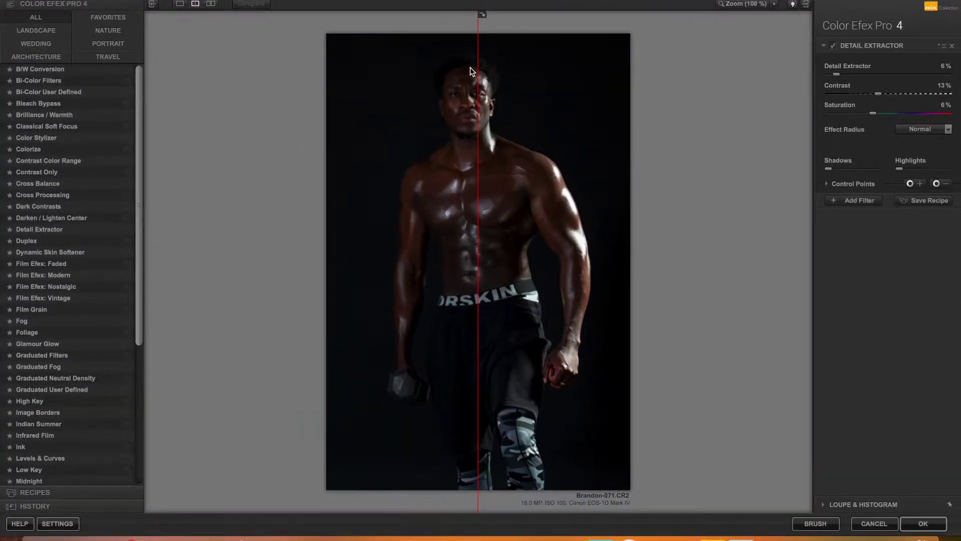
# Set Detail Extractor to 11%, check the split before/after preview, and apply it
pyautogui.moveTo(836, 74); pyautogui.dragTo(883, 97)
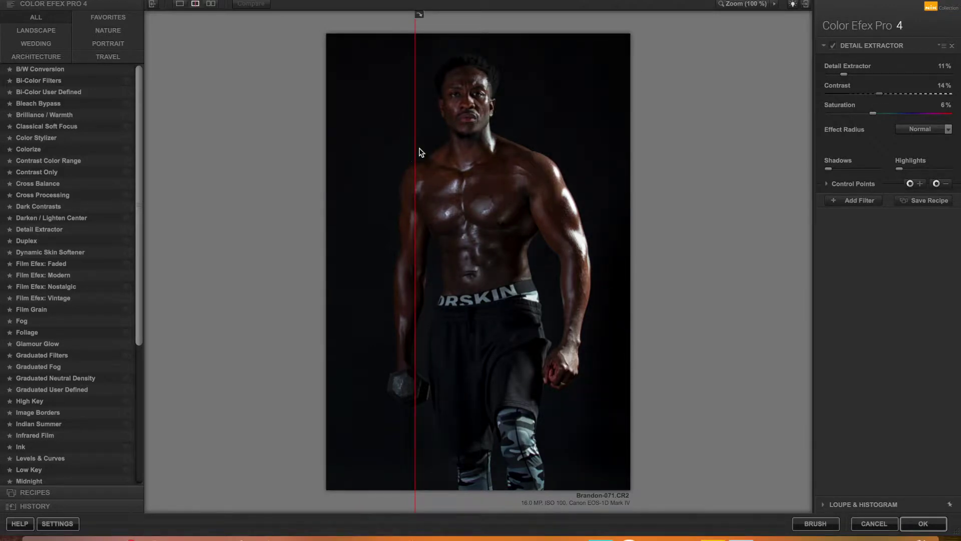
pyautogui.moveTo(417, 153); pyautogui.dragTo(385, 201)
pyautogui.click(923, 523)
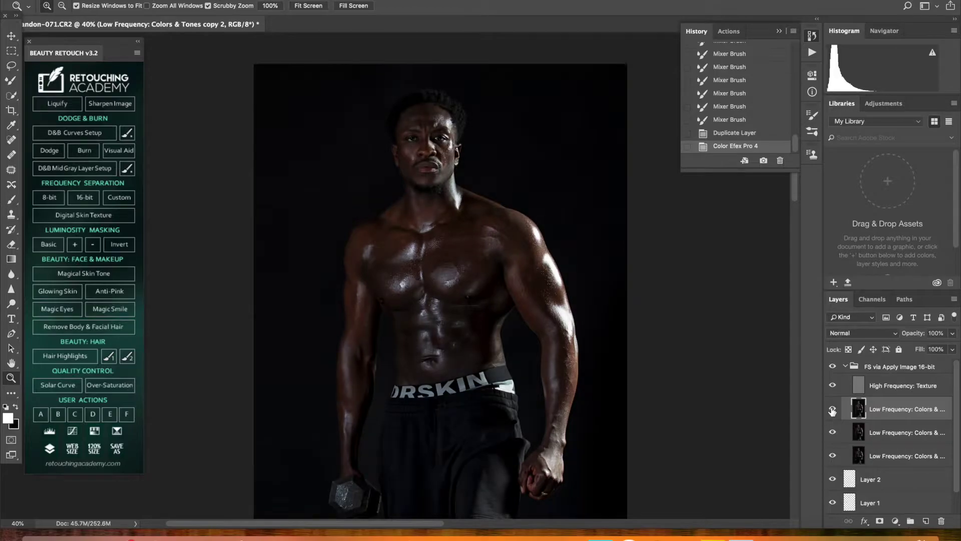
# Collapse the frequency separation group and add two luminosity-masked Curves layers
pyautogui.click(845, 366)
pyautogui.click(48, 244)
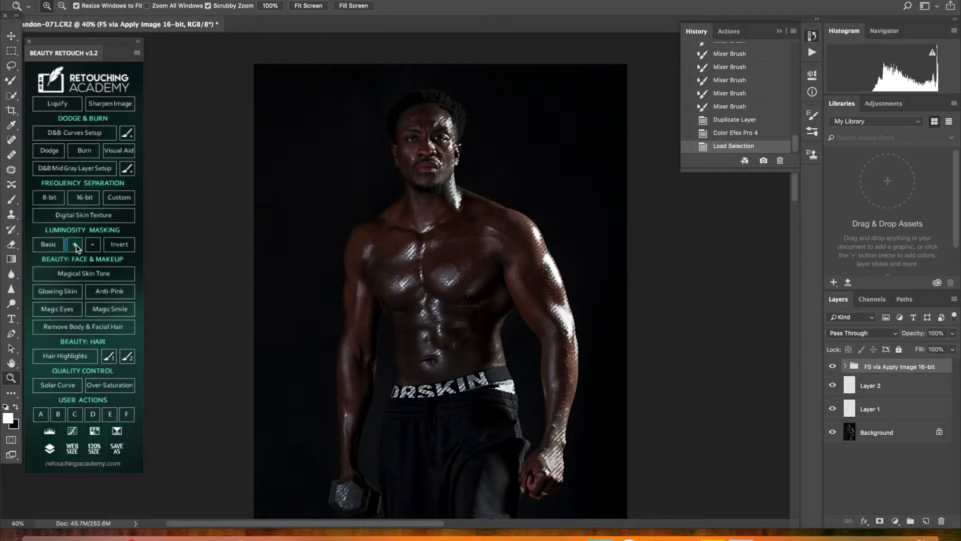
pyautogui.click(119, 244)
pyautogui.click(75, 244)
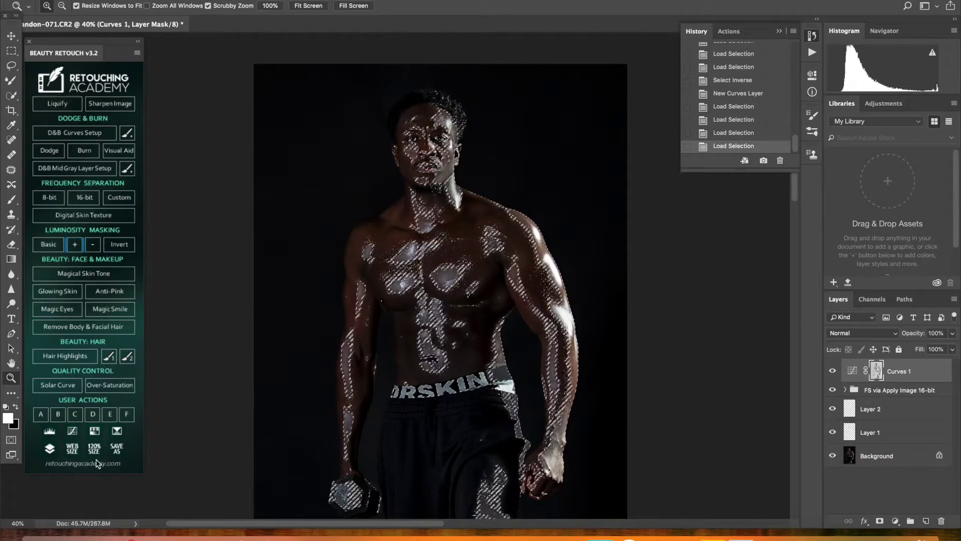
# Raise the Curves 2 midpoint to brighten highlights and add a masked Hair Highlights layer
pyautogui.doubleClick(852, 394)
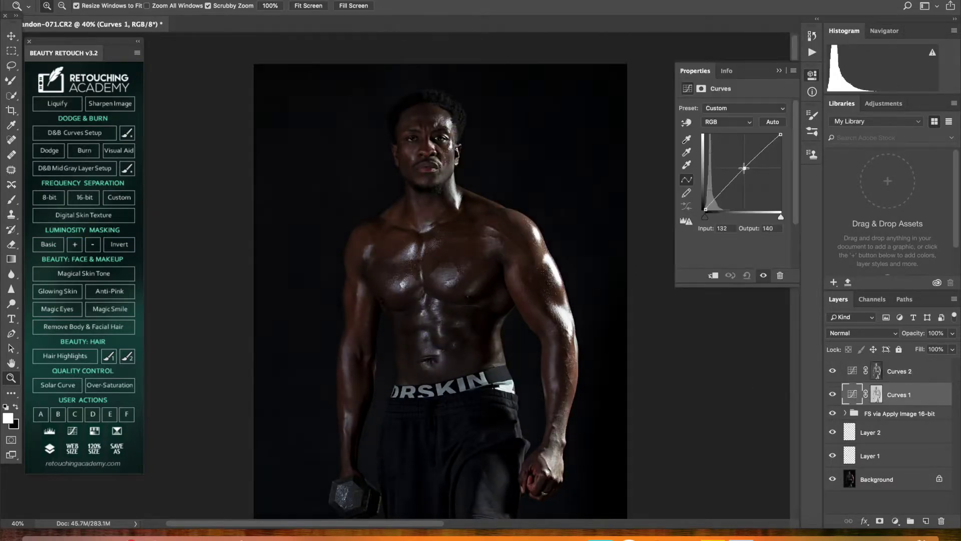
pyautogui.click(877, 371)
pyautogui.moveTo(742, 173); pyautogui.dragTo(741, 171)
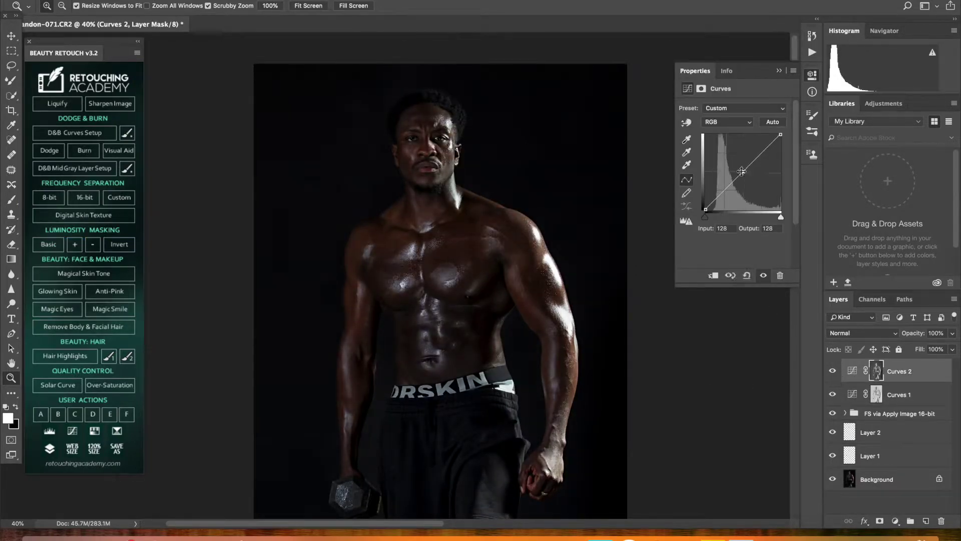
pyautogui.moveTo(406, 191); pyautogui.dragTo(528, 300)
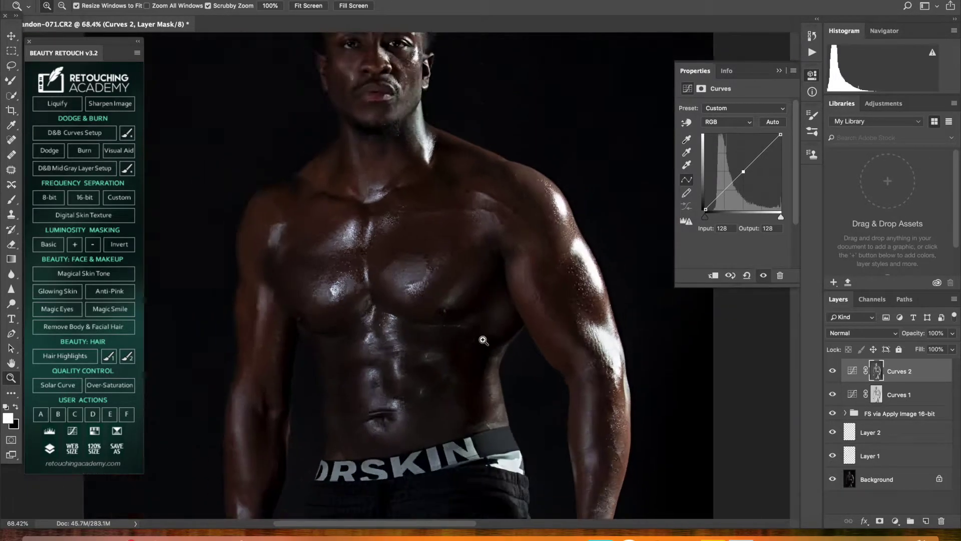
pyautogui.hotkey('ctrl', '0')
pyautogui.moveTo(395, 110); pyautogui.dragTo(487, 158)
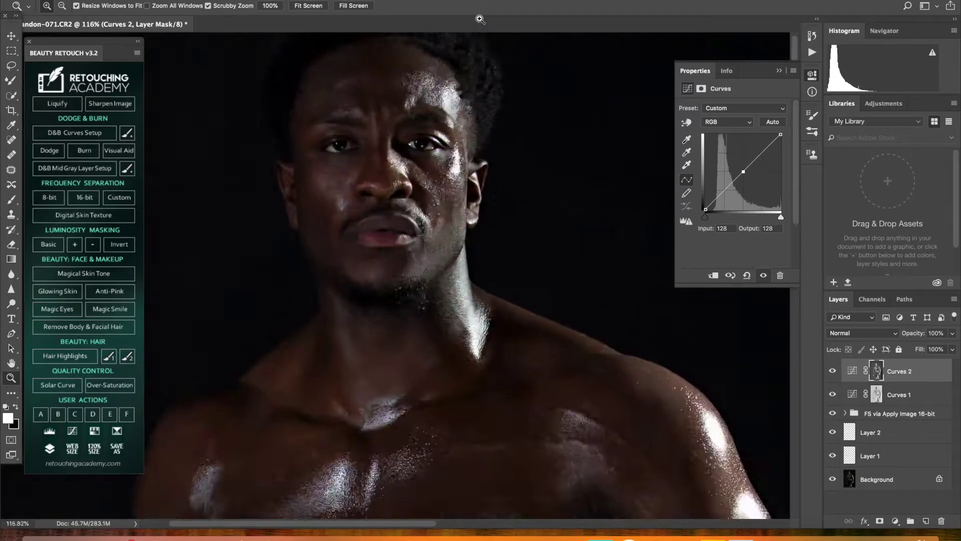
pyautogui.click(93, 354)
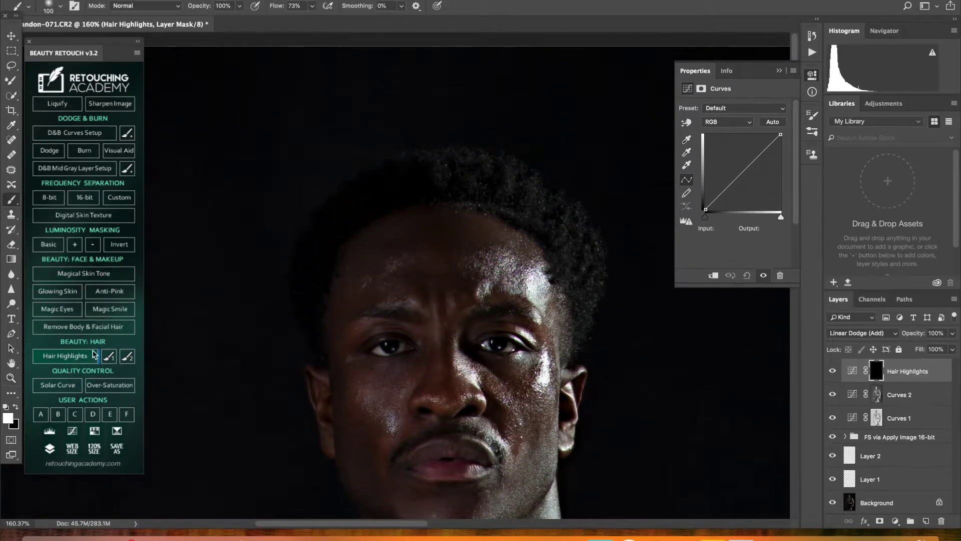
# Brighten the eye whites with a small, very low-flow brush on the Hair Highlights mask
pyautogui.moveTo(311, 6); pyautogui.dragTo(275, 25)
pyautogui.scroll(5, 392, 346)
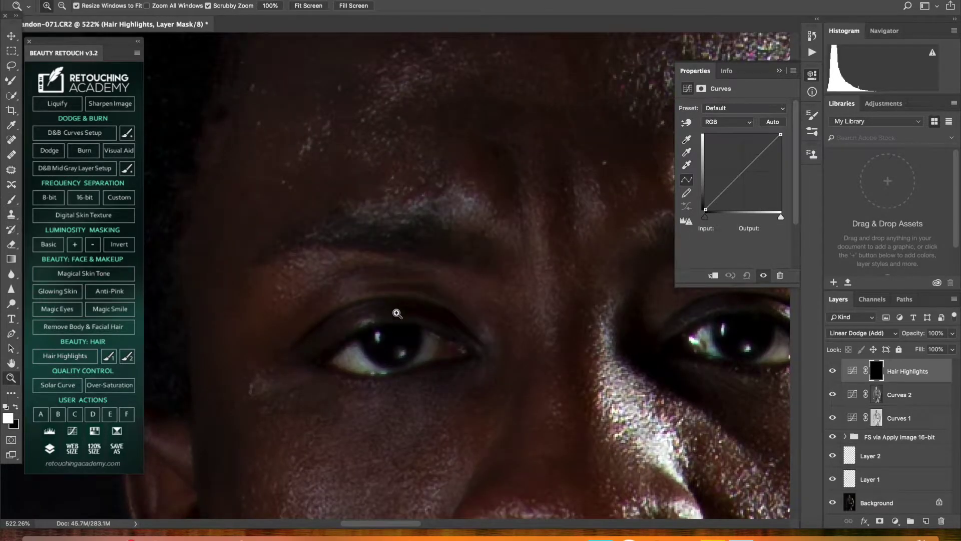
pyautogui.press('[')
pyautogui.press('[')
pyautogui.press('[')
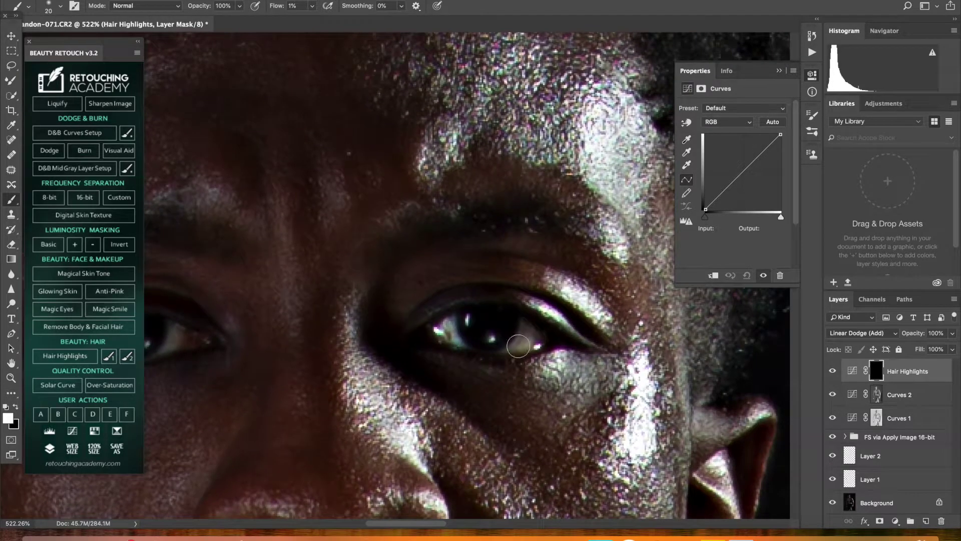
pyautogui.moveTo(518, 346); pyautogui.dragTo(459, 339)
pyautogui.moveTo(312, 10); pyautogui.dragTo(314, 11)
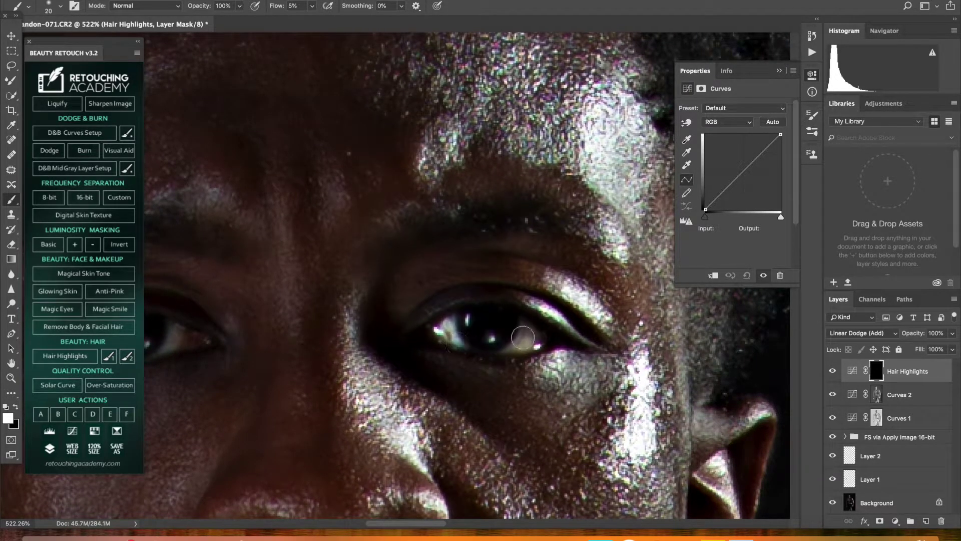
# Paint soft highlights around the eyes, hair edges and forehead with a smaller brush
pyautogui.hotkey('ctrl', '0')
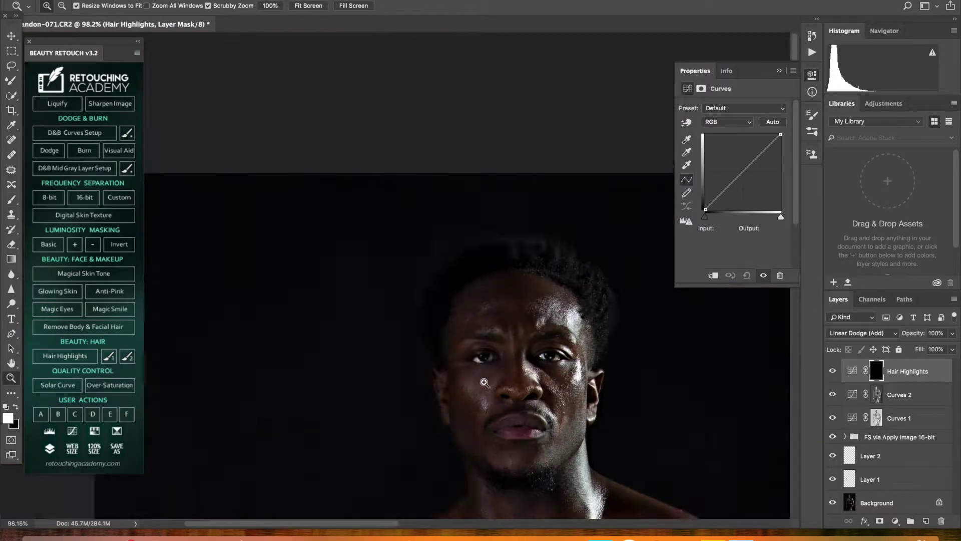
pyautogui.scroll(5, 377, 301)
pyautogui.press('[')
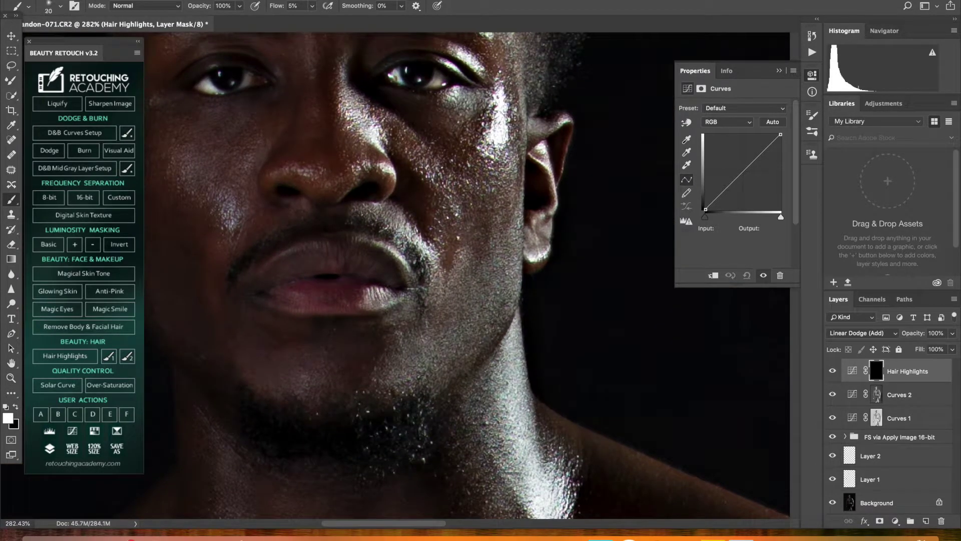
pyautogui.press('[')
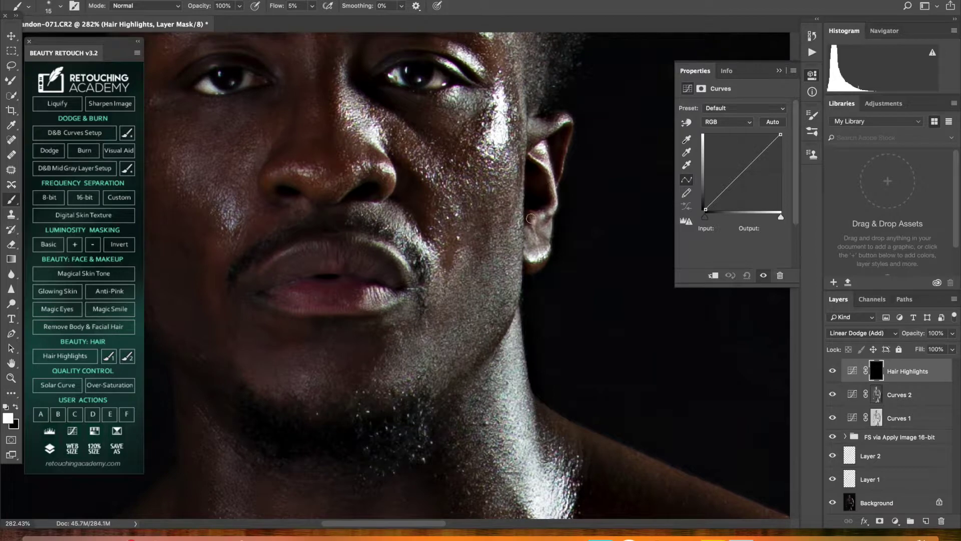
pyautogui.moveTo(435, 59); pyautogui.dragTo(485, 249)
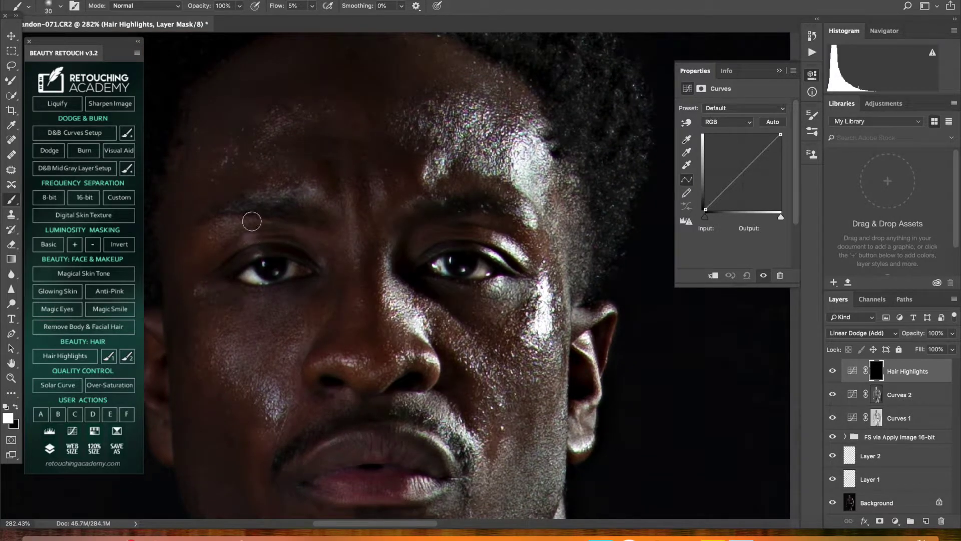
pyautogui.moveTo(564, 198); pyautogui.dragTo(552, 350)
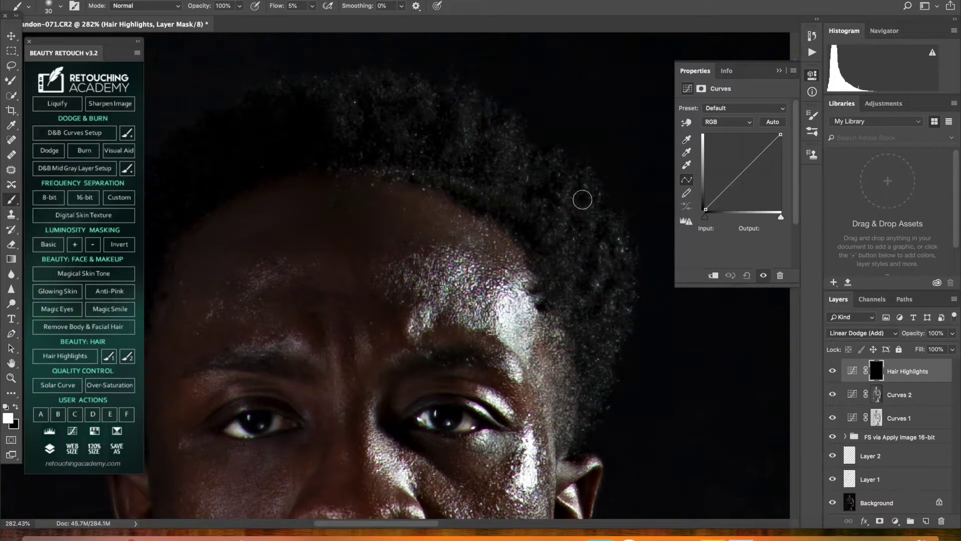
pyautogui.press('z')
pyautogui.moveTo(481, 150); pyautogui.dragTo(436, 378)
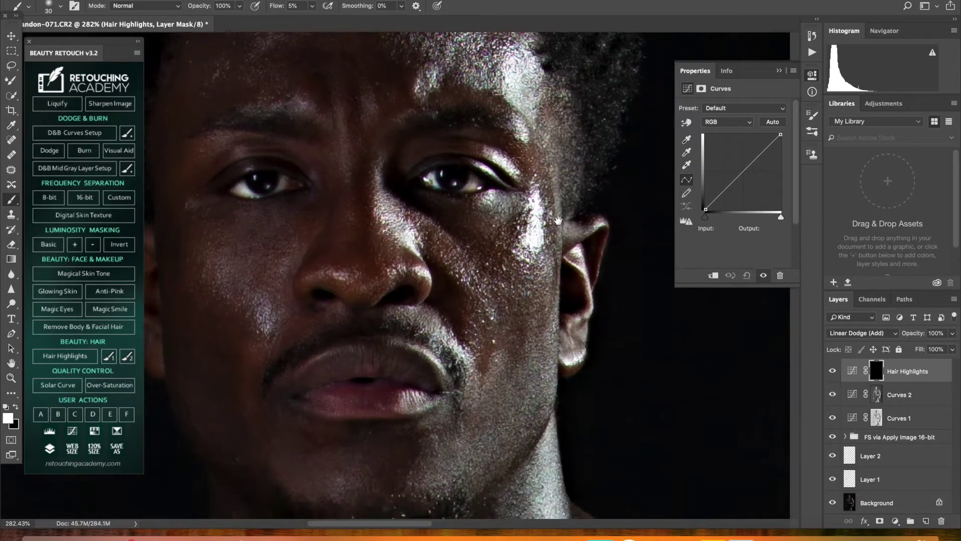
pyautogui.press('b')
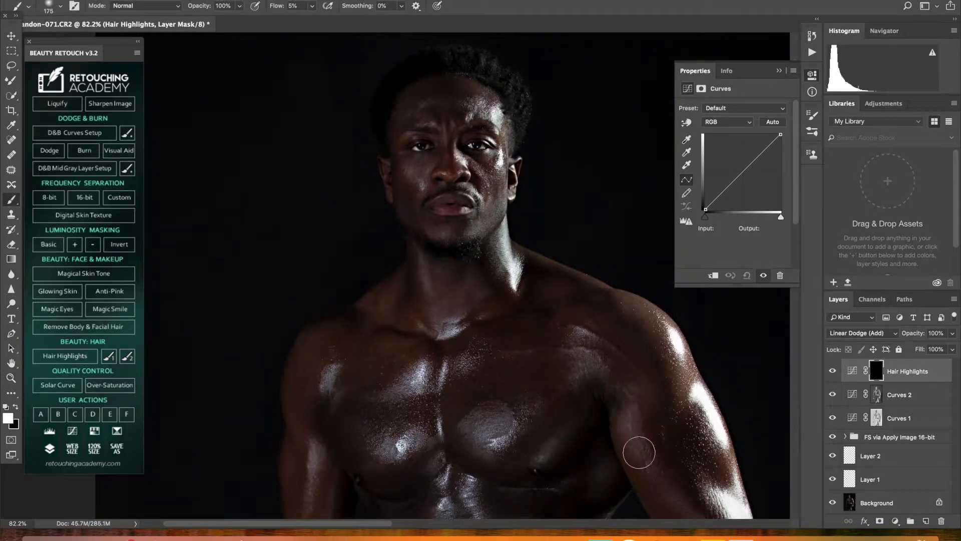
# Paint a faint highlight over the chest, shorts and waistband with a larger brush
pyautogui.press(']')
pyautogui.press(']')
pyautogui.press(']')
pyautogui.scroll(-5, 432, 416)
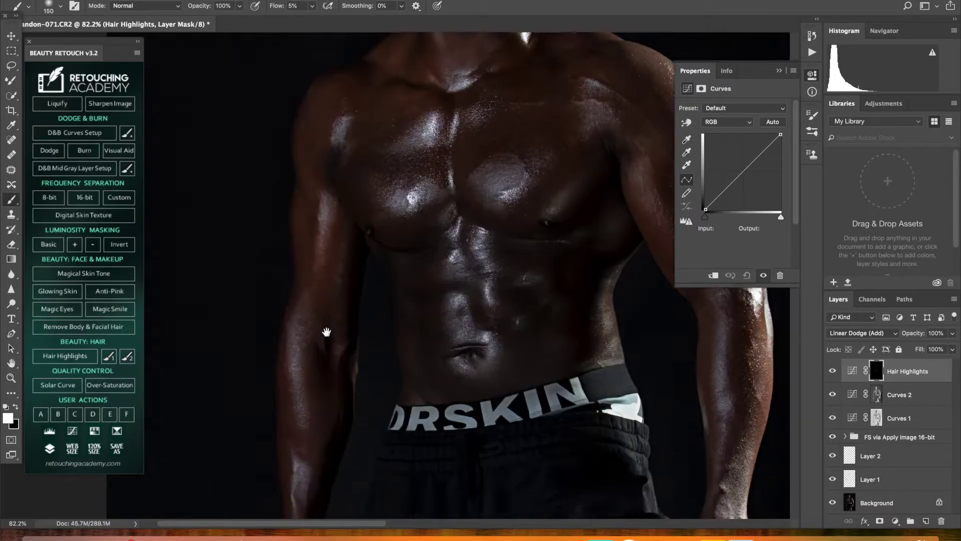
pyautogui.scroll(-6, 461, 408)
pyautogui.hscroll(3, 475, 395)
pyautogui.moveTo(467, 466); pyautogui.dragTo(444, 326)
pyautogui.press('[')
pyautogui.press('[')
pyautogui.press('[')
# Fit the photo and stamp all visible layers into a new top Layer 3
pyautogui.rightClick(448, 205)
pyautogui.press('Escape')
pyautogui.press('z')
pyautogui.hotkey('ctrl', '0')
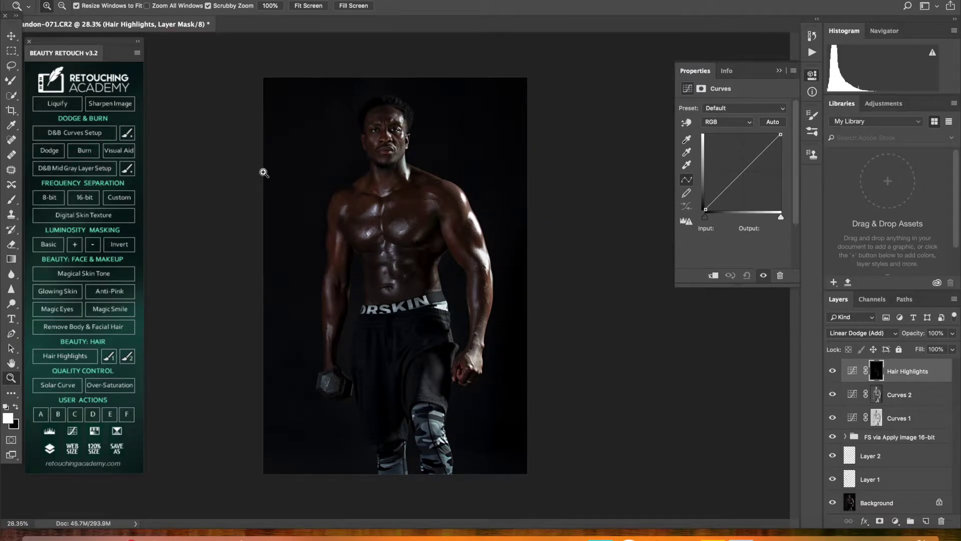
pyautogui.hotkey('ctrl', 'shift', 'alt', 'n')
pyautogui.hotkey('ctrl', 'shift', 'alt', 'e')
# Apply a Camera Raw post-crop vignette of -5 to Layer 3
pyautogui.click(350, 45)
pyautogui.click(777, 106)
pyautogui.moveTo(774, 258); pyautogui.dragTo(771, 258)
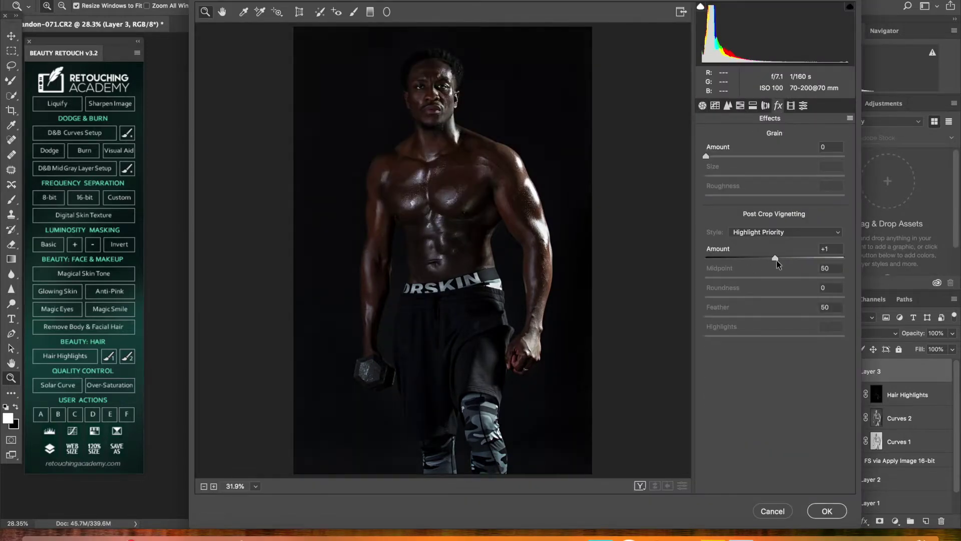
pyautogui.click(831, 508)
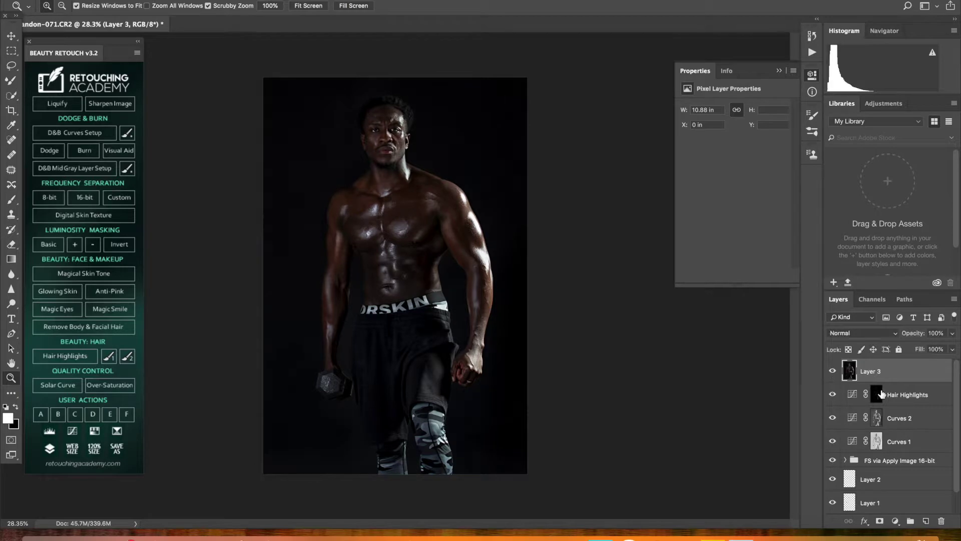
# Add a layer mask to Layer 3 and add another Hair Highlights layer
pyautogui.click(880, 520)
pyautogui.press('b')
pyautogui.hotkey('shift', '2')
pyautogui.hotkey('shift', '1')
pyautogui.press(']')
pyautogui.press(']')
pyautogui.press(']')
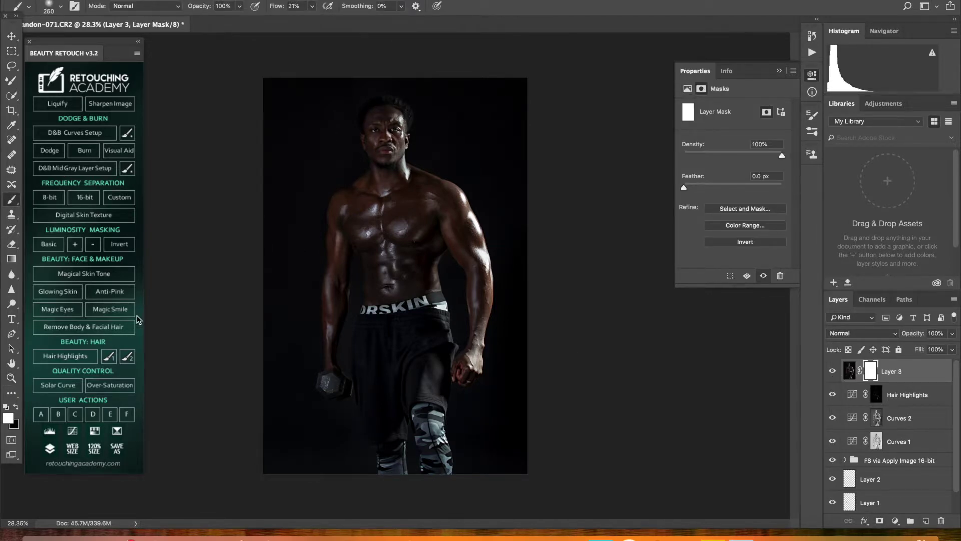
pyautogui.click(72, 355)
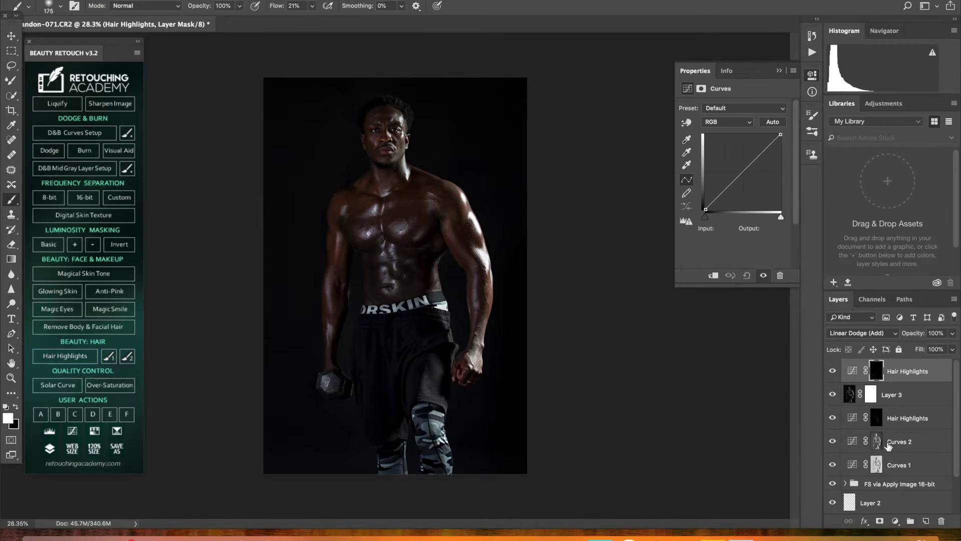
# Stamp visible into Layer 4, group the retouching layers beneath into Group 1, and delete it
pyautogui.hotkey('ctrl', 'alt', 'shift', 'e')
pyautogui.click(914, 399)
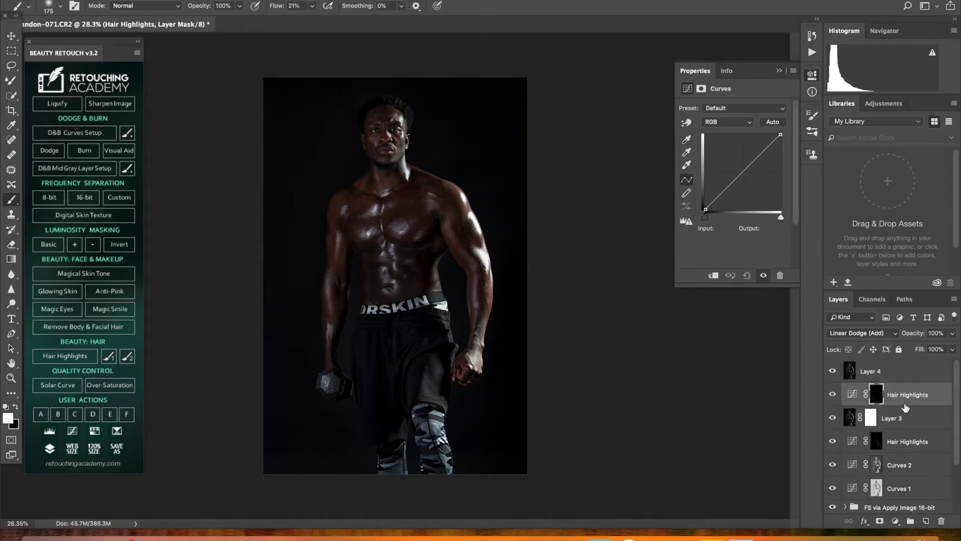
pyautogui.scroll(-3, 901, 440)
pyautogui.keyDown('shift'); pyautogui.click(901, 483); pyautogui.keyUp('shift')
pyautogui.hotkey('ctrl', 'g')
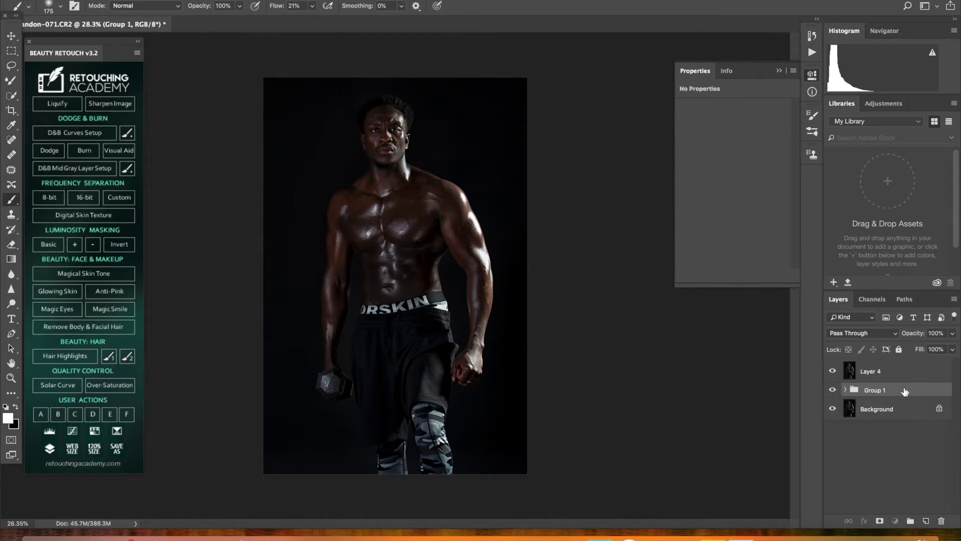
pyautogui.press('Delete')
pyautogui.click(834, 372)
# Toggle Layer 4 on and off to compare against the Background, leaving it visible
pyautogui.click(833, 372)
pyautogui.click(834, 373)
pyautogui.click(834, 373)
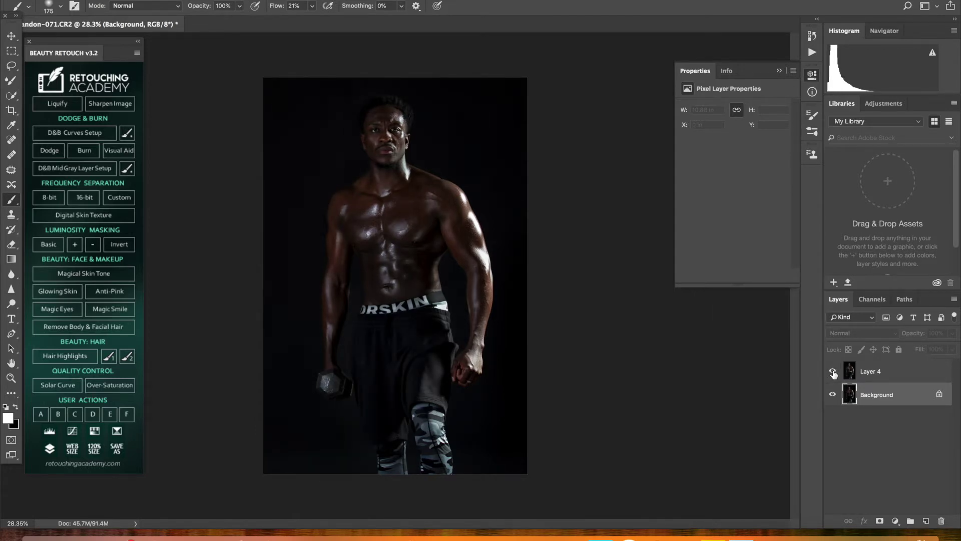
pyautogui.click(832, 373)
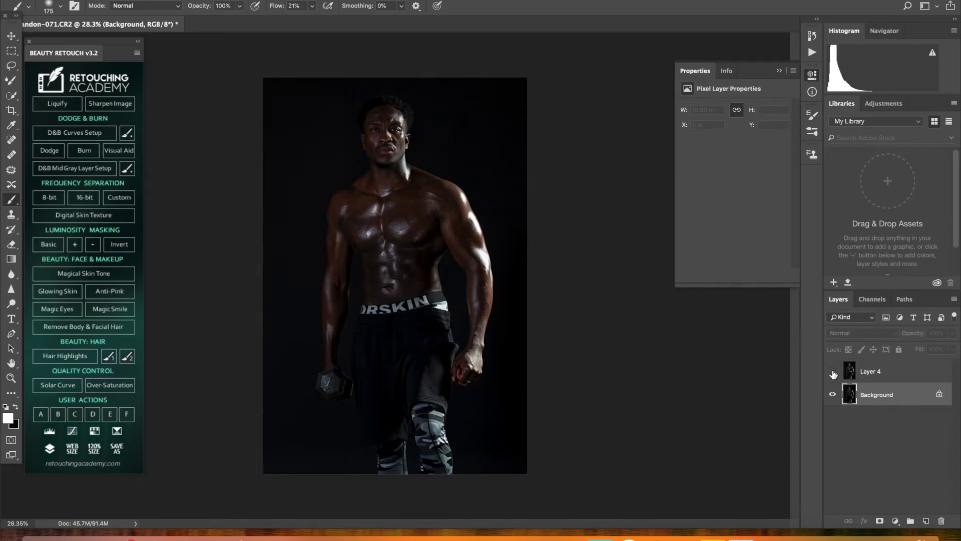
pyautogui.click(833, 373)
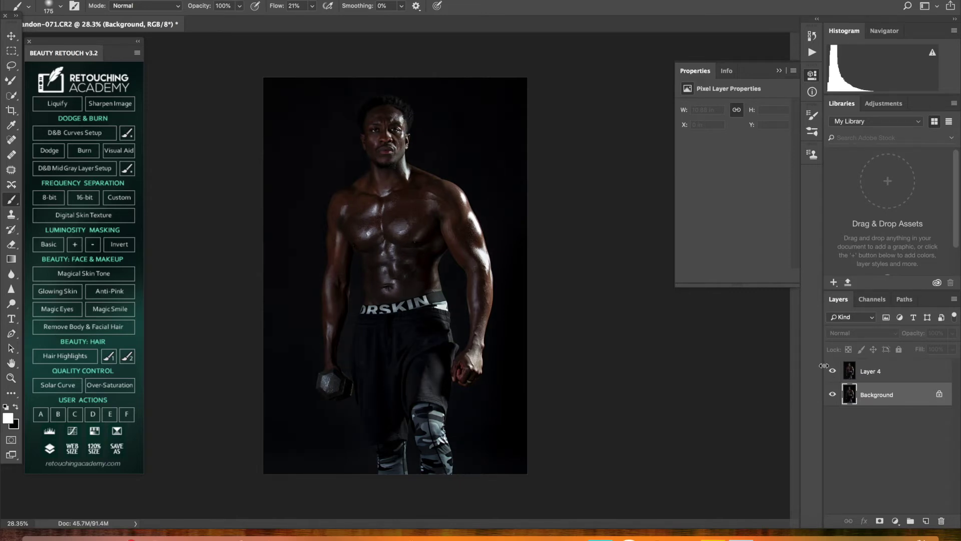